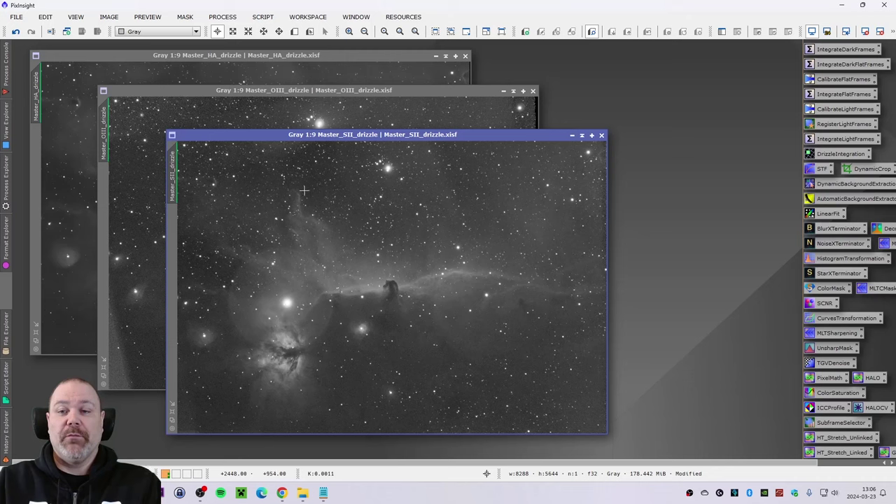
- Bring the Master_OIII_drizzle image in front of the SII master
{"action": "left_click", "coordinate": [287, 95]}
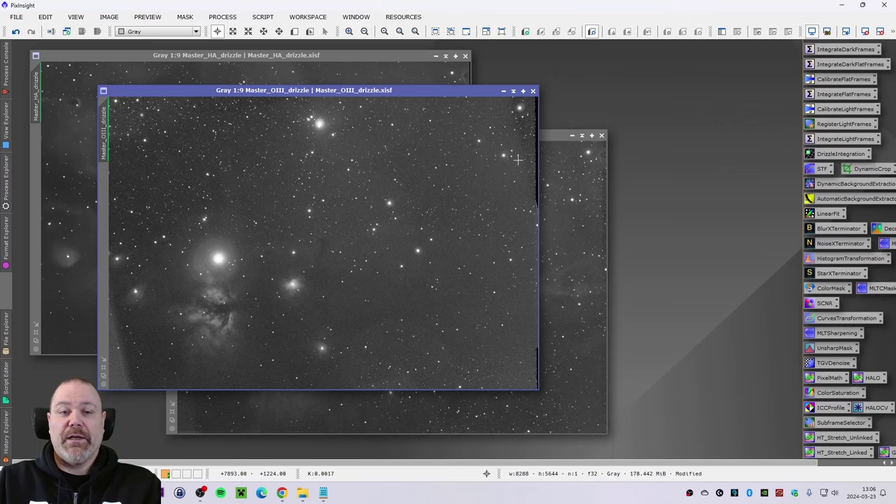
- Cycle through the HA, OIII and SII drizzle masters, ending with SII in front
{"action": "left_click", "coordinate": [354, 58]}
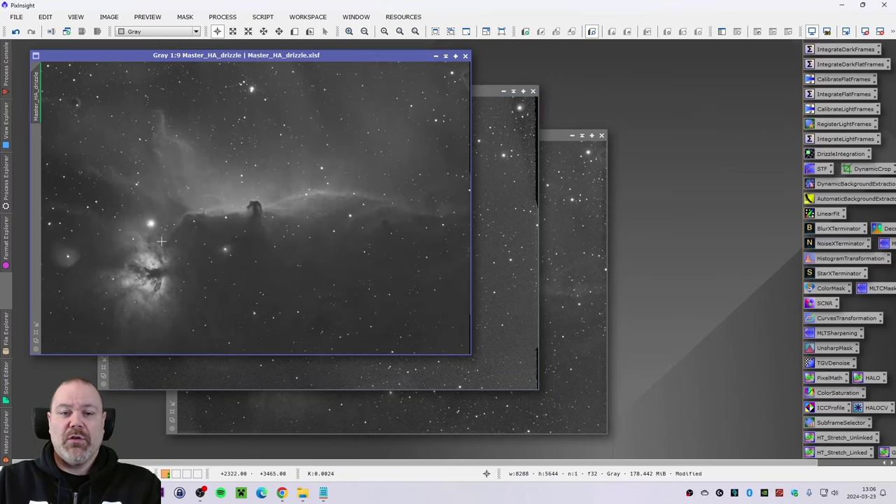
{"action": "left_click", "coordinate": [488, 93]}
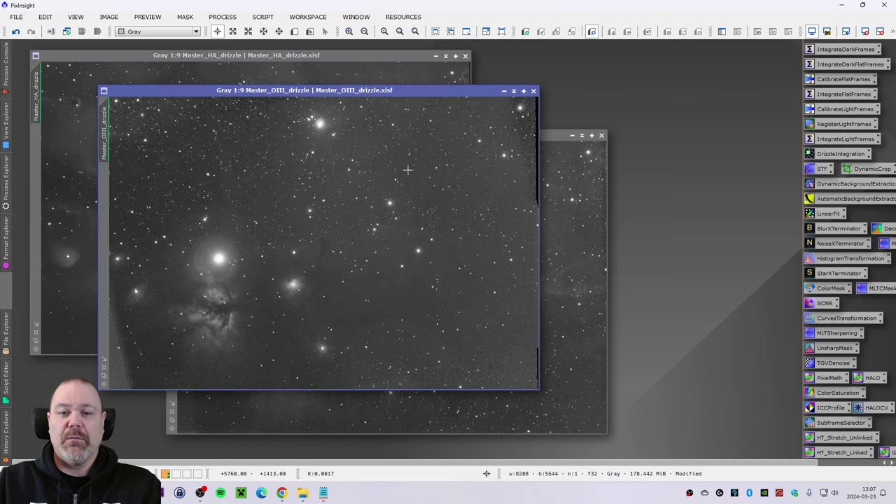
{"action": "left_click", "coordinate": [549, 135]}
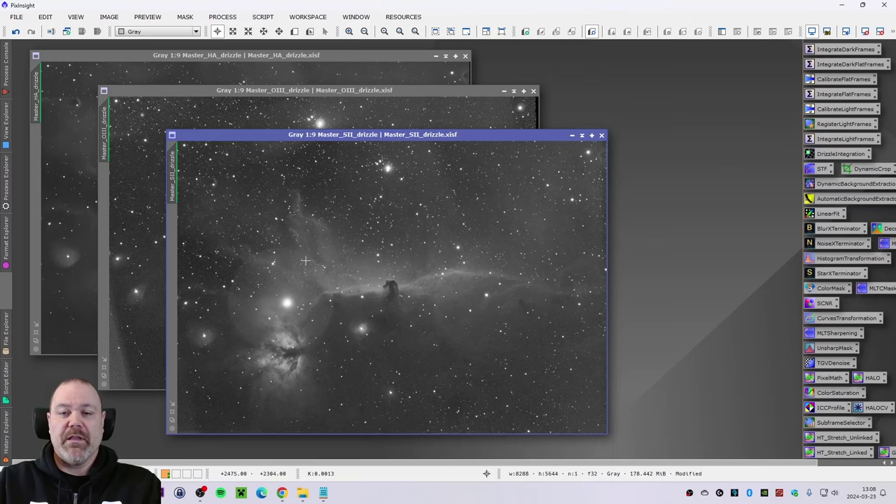
- Show the OIII drizzle master, then bring Master_HA_drizzle to the front
{"action": "left_click", "coordinate": [309, 101]}
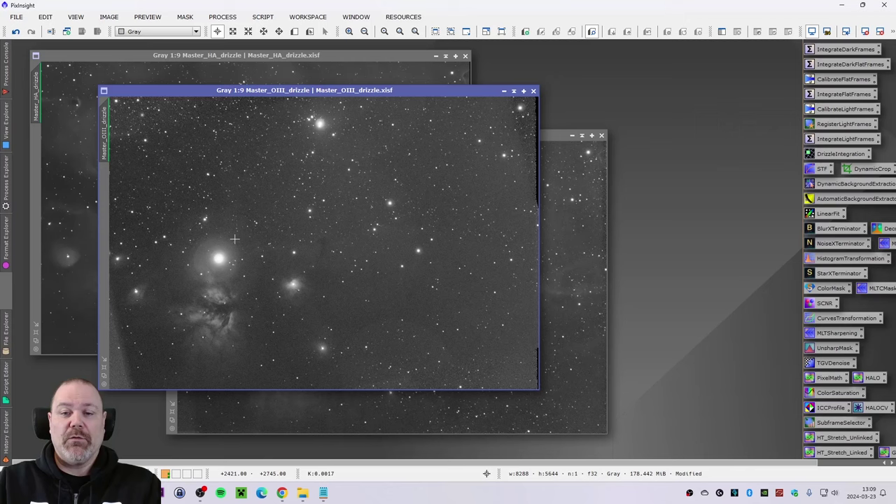
{"action": "left_click", "coordinate": [237, 59]}
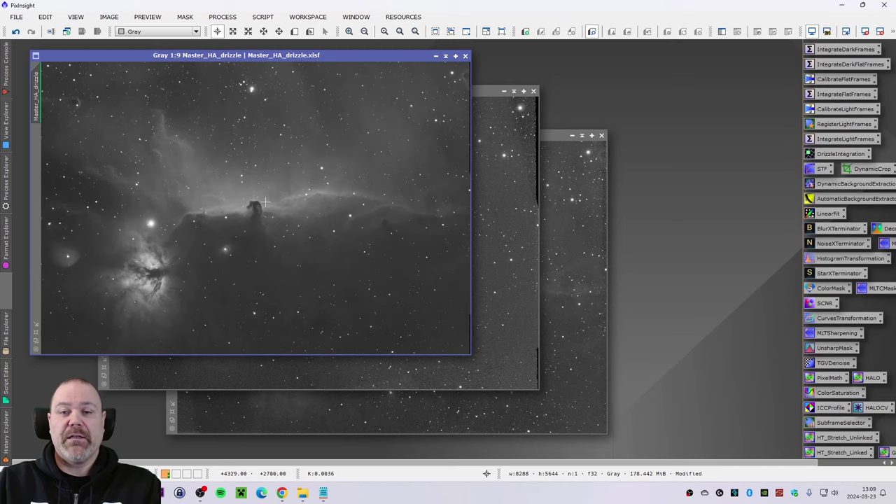
- Zoom into the Horsehead on the HA master and back out, then close the drizzle masters
{"action": "scroll", "coordinate": [247, 212], "scroll_direction": "up", "scroll_amount": 5}
{"action": "scroll", "coordinate": [246, 212], "scroll_direction": "up", "scroll_amount": 3}
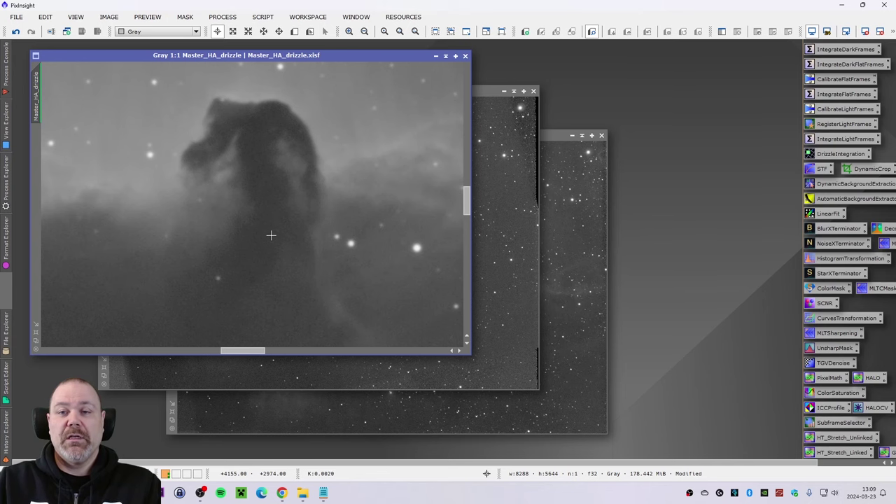
{"action": "scroll", "coordinate": [269, 235], "scroll_direction": "down", "scroll_amount": 5}
{"action": "scroll", "coordinate": [277, 237], "scroll_direction": "down", "scroll_amount": 3}
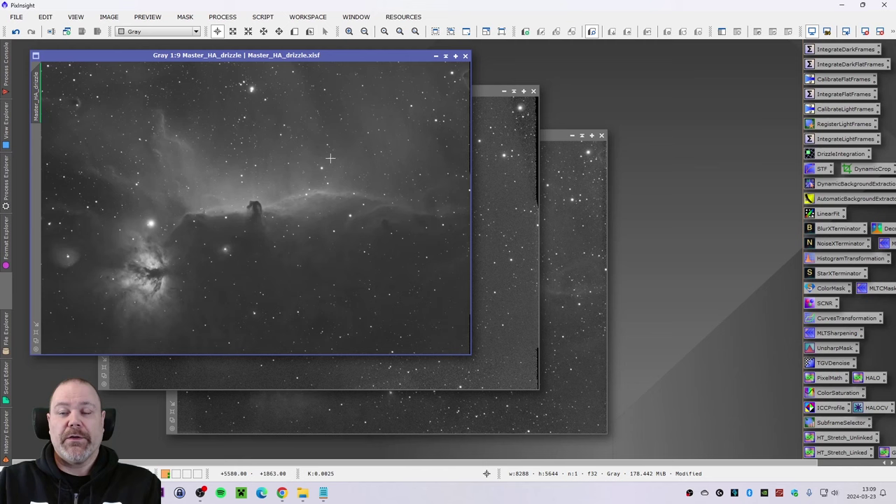
{"action": "left_click", "coordinate": [465, 55]}
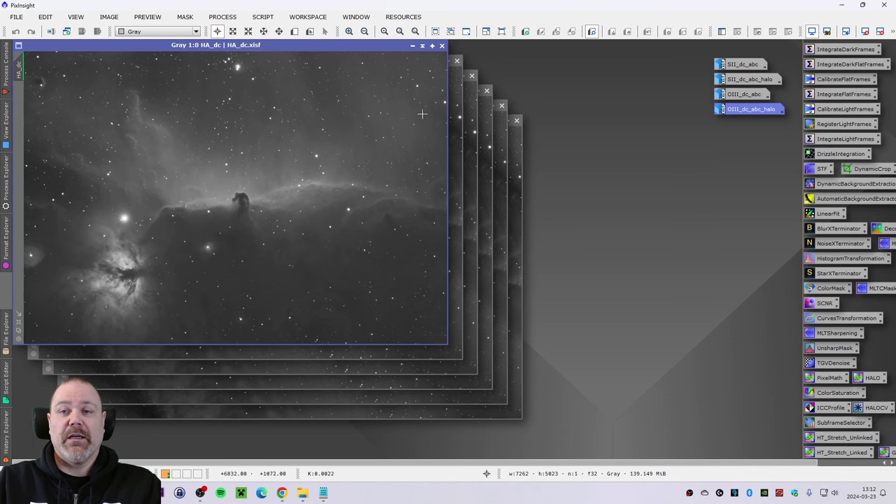
- Place HA_dc_abc left and HA_dc right, with the four image icons moved bottom-right
{"action": "left_click_drag", "start_coordinate": [276, 49], "coordinate": [726, 46]}
{"action": "left_click_drag", "start_coordinate": [337, 65], "coordinate": [333, 51]}
{"action": "left_click_drag", "start_coordinate": [699, 59], "coordinate": [561, 77]}
{"action": "left_click_drag", "start_coordinate": [622, 45], "coordinate": [287, 77]}
{"action": "left_click_drag", "start_coordinate": [682, 49], "coordinate": [783, 131]}
{"action": "left_click_drag", "start_coordinate": [744, 96], "coordinate": [752, 405]}
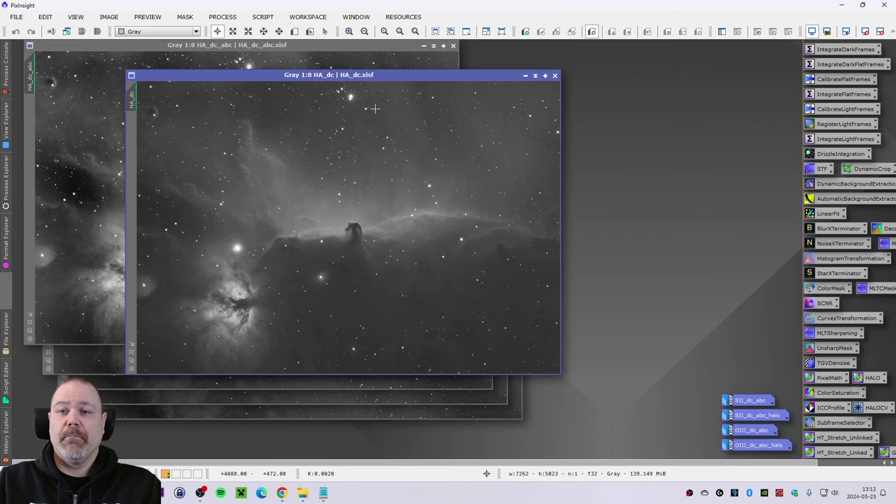
{"action": "left_click_drag", "start_coordinate": [326, 79], "coordinate": [661, 48]}
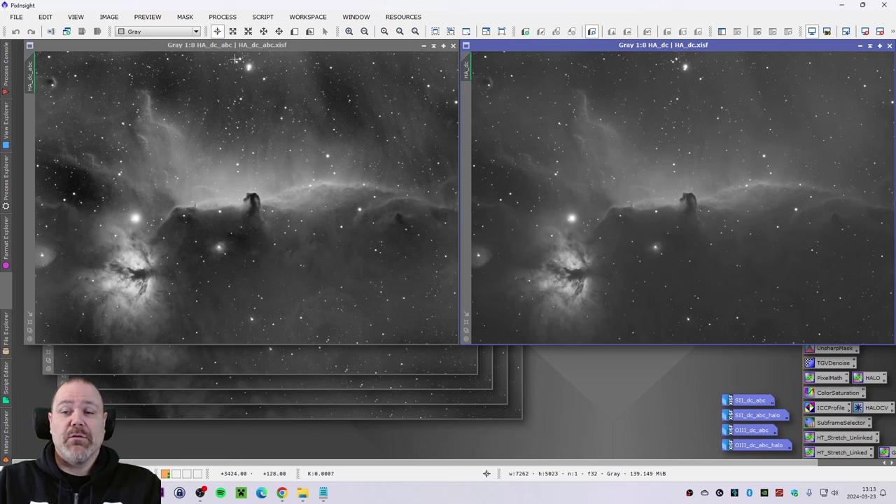
- Move HA_dc_abc to the right half and HA_dc_abc_halo to the top-left beside it
{"action": "left_click_drag", "start_coordinate": [222, 47], "coordinate": [656, 47]}
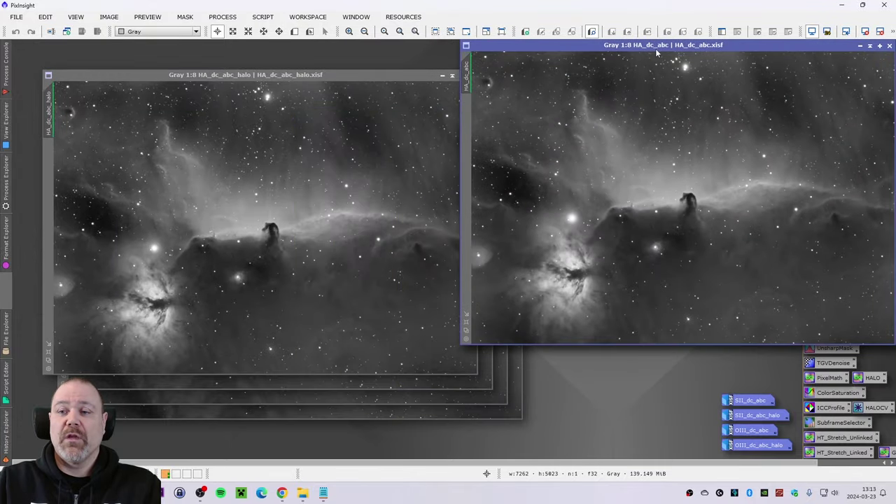
{"action": "left_click_drag", "start_coordinate": [388, 80], "coordinate": [370, 50]}
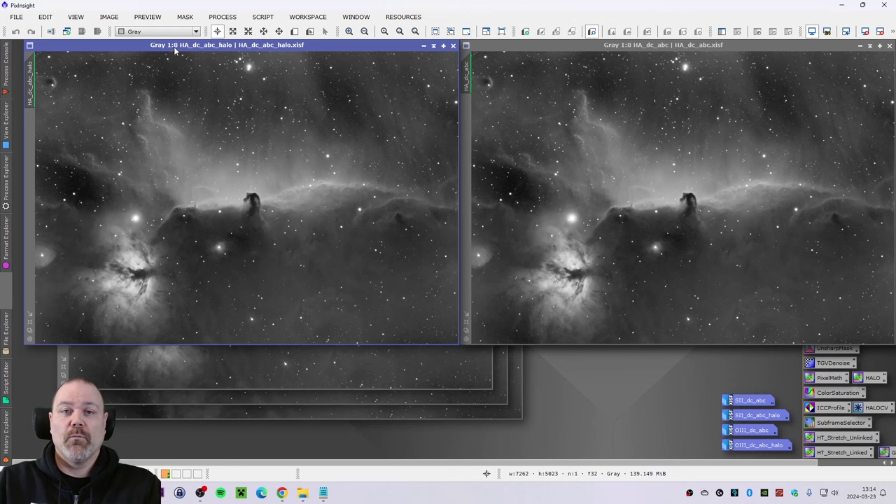
- Shift the halo and lf images right, placing HA_dc_abc_halo_lf_bxt at the left beside the lf image
{"action": "left_click_drag", "start_coordinate": [175, 49], "coordinate": [610, 47]}
{"action": "left_click_drag", "start_coordinate": [350, 90], "coordinate": [316, 50]}
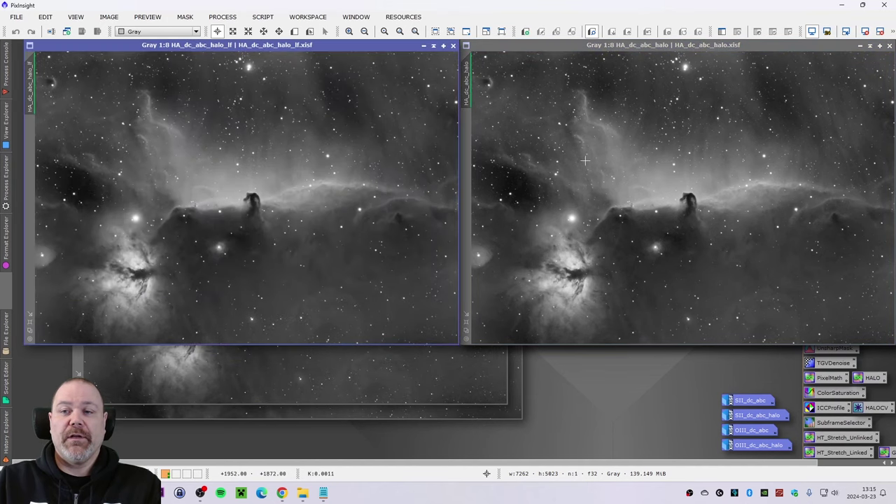
{"action": "left_click_drag", "start_coordinate": [194, 47], "coordinate": [628, 50]}
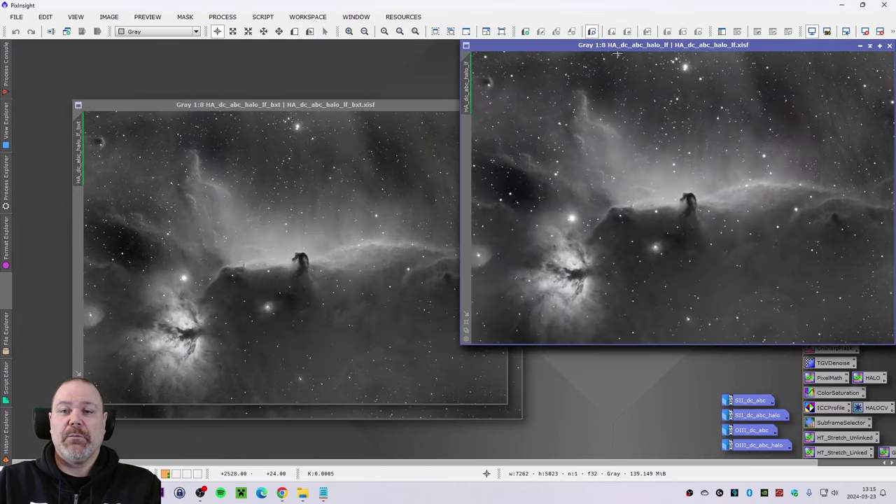
{"action": "left_click_drag", "start_coordinate": [384, 109], "coordinate": [336, 49]}
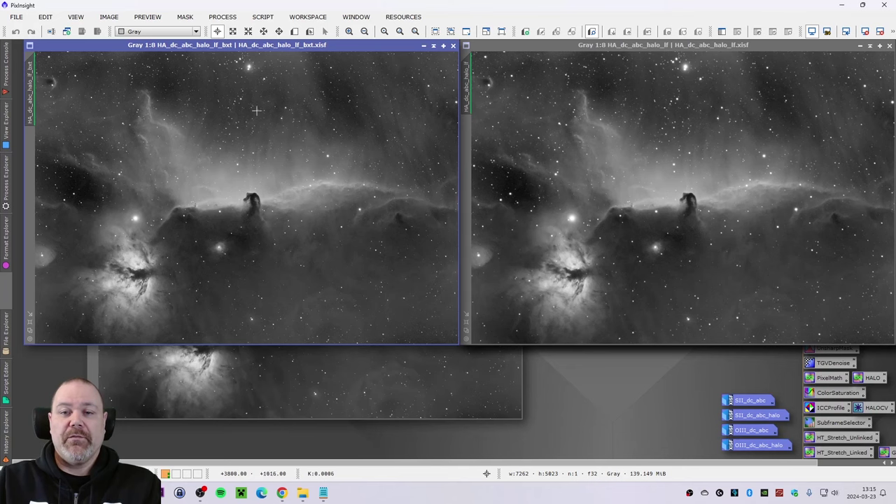
- Place HA_dc_abc_halo_lf_bxt_nxt at the top-left, then close the bxt and HA_dc_abc_halo images
{"action": "left_click_drag", "start_coordinate": [223, 52], "coordinate": [659, 53]}
{"action": "left_click_drag", "start_coordinate": [366, 124], "coordinate": [300, 47]}
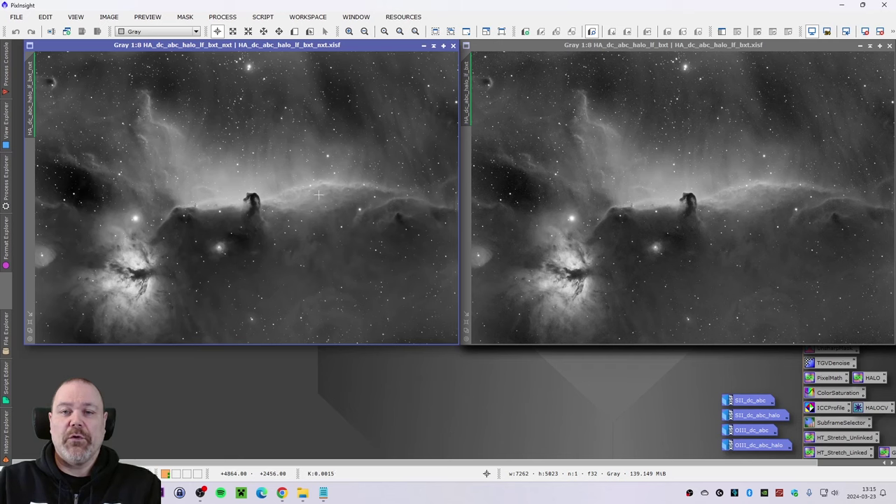
{"action": "left_click", "coordinate": [890, 45]}
{"action": "left_click", "coordinate": [890, 45]}
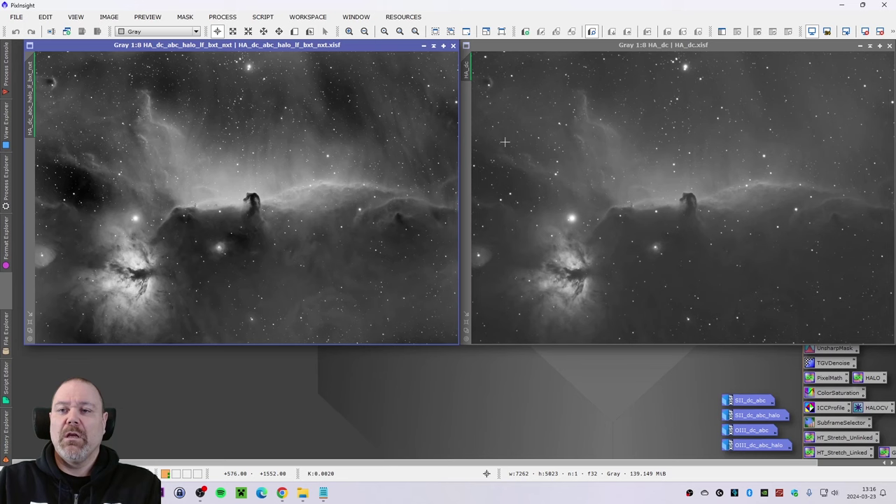
- Close the remaining HA images and open SII_dc_abc at the top-left
{"action": "left_click", "coordinate": [889, 45]}
{"action": "left_click", "coordinate": [453, 45]}
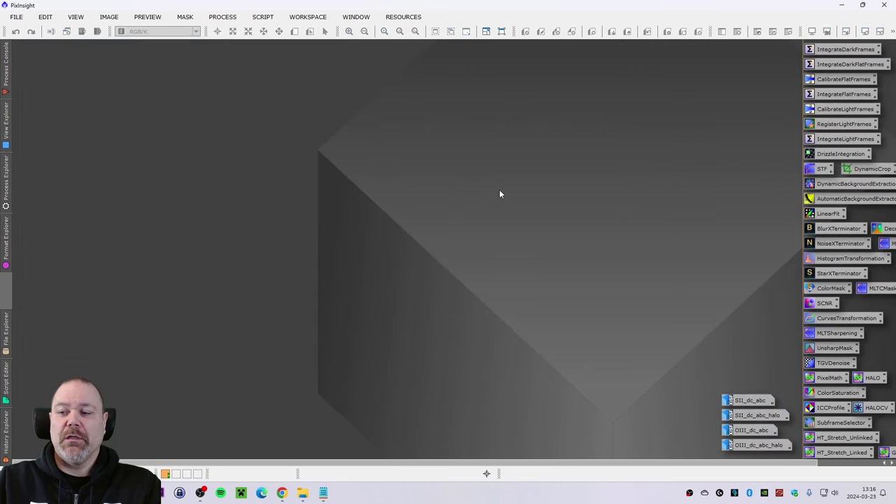
{"action": "double_click", "coordinate": [745, 402]}
{"action": "left_click_drag", "start_coordinate": [371, 168], "coordinate": [252, 49]}
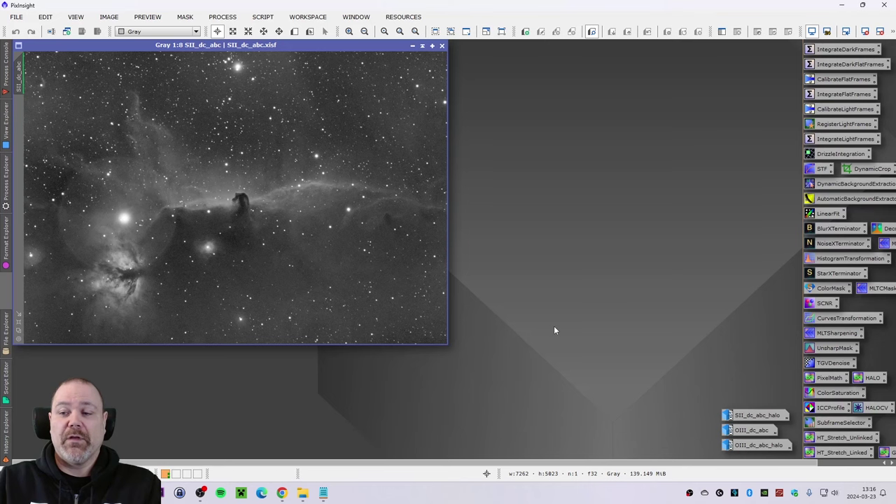
- Open SII_dc_abc_halo beside SII_dc_abc for comparison, then close it
{"action": "double_click", "coordinate": [748, 418]}
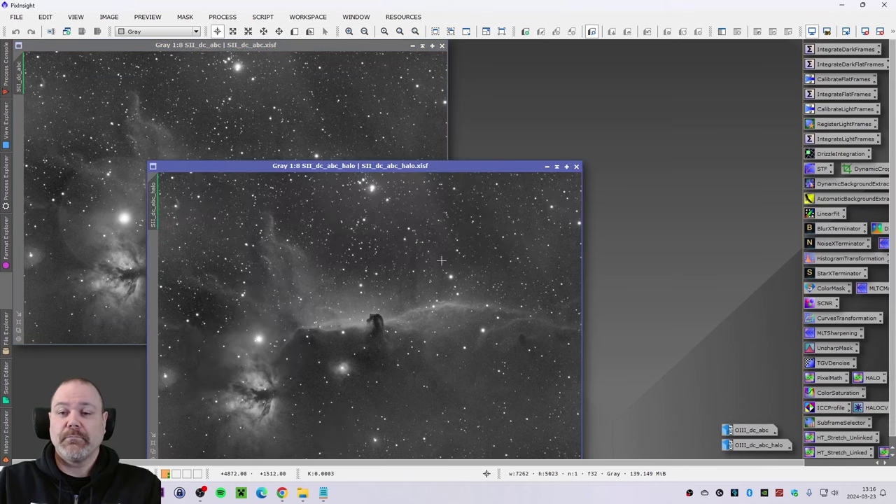
{"action": "left_click_drag", "start_coordinate": [304, 168], "coordinate": [620, 45]}
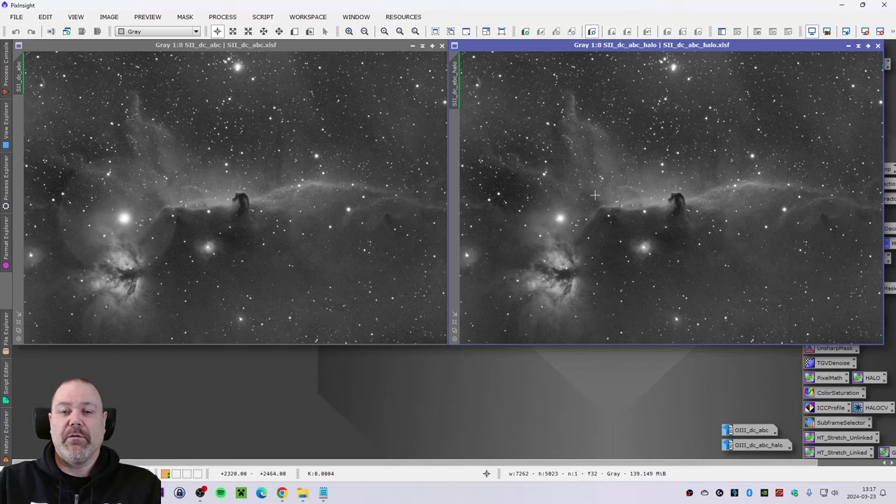
{"action": "left_click", "coordinate": [879, 46]}
- Close SII_dc_abc, then open OIII_dc_abc at the top-left and OIII_dc_abc_halo beside it
{"action": "left_click", "coordinate": [441, 46]}
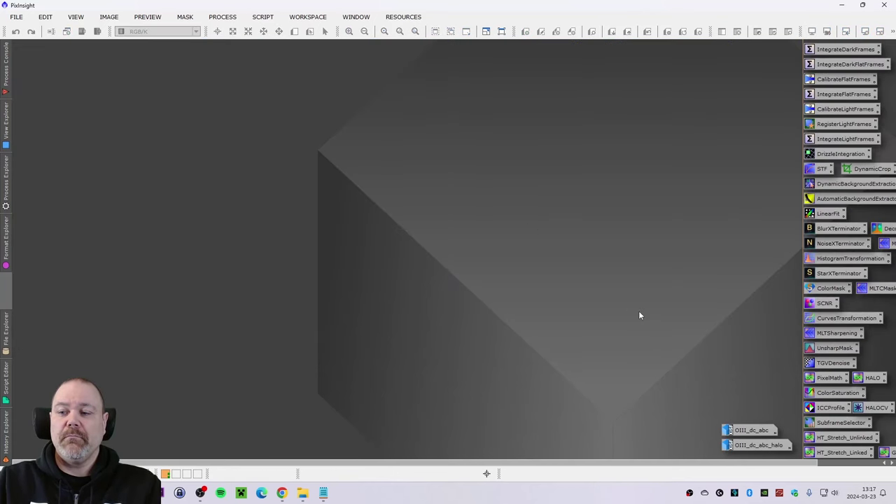
{"action": "double_click", "coordinate": [748, 433]}
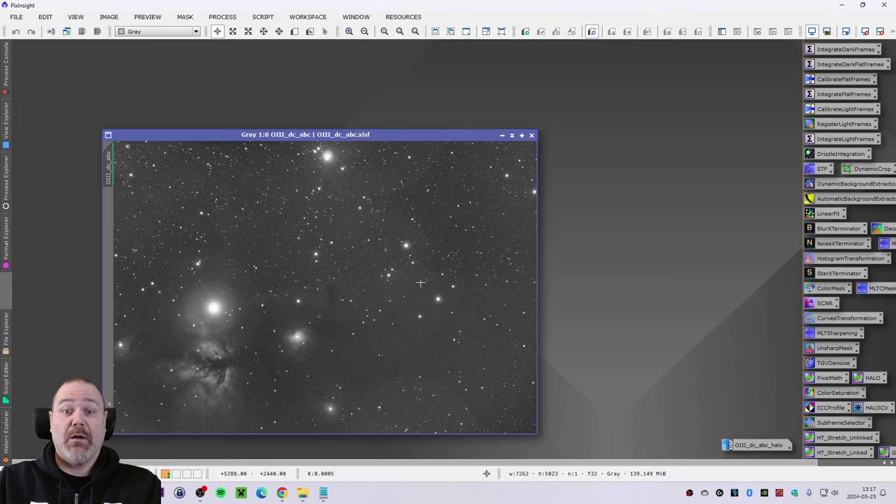
{"action": "left_click_drag", "start_coordinate": [316, 140], "coordinate": [226, 51]}
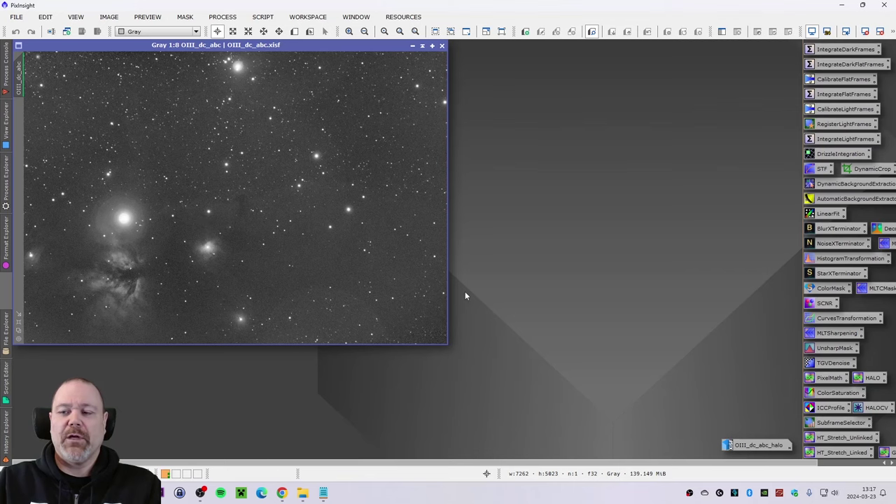
{"action": "double_click", "coordinate": [756, 448]}
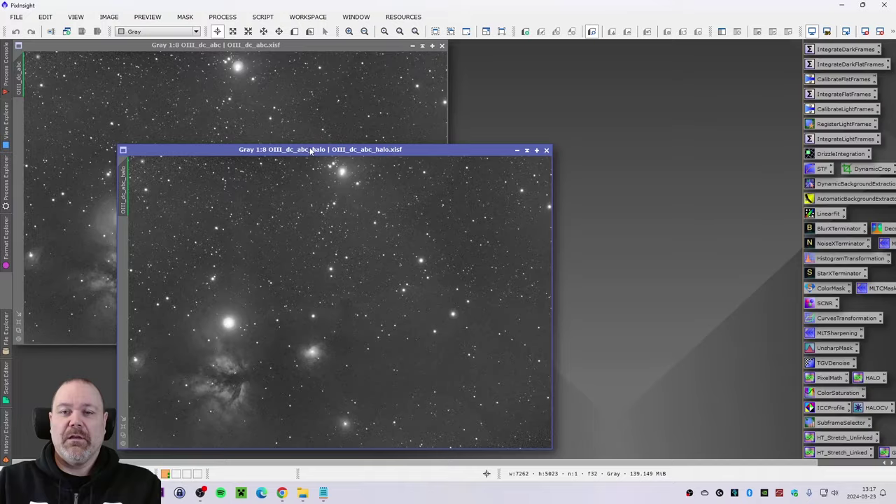
{"action": "left_click_drag", "start_coordinate": [310, 151], "coordinate": [641, 47]}
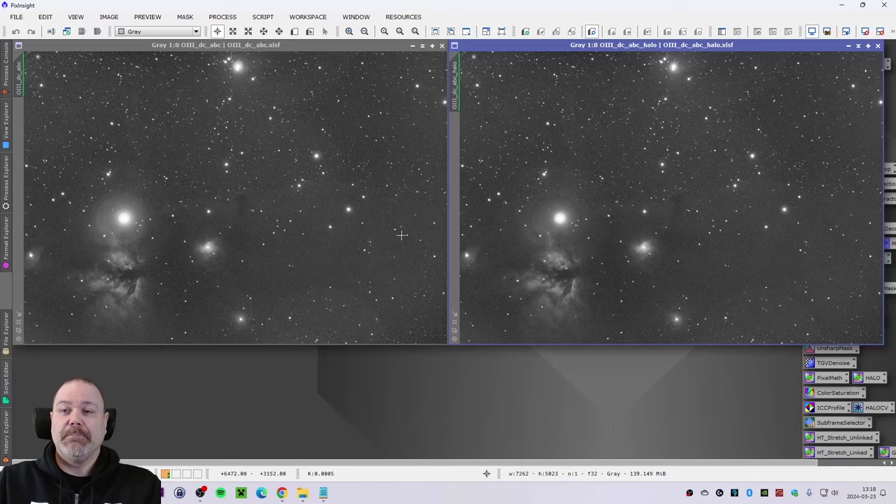
- Close the original and halo-reduced OIII images and move SII_starless out of the way
{"action": "left_click", "coordinate": [879, 46]}
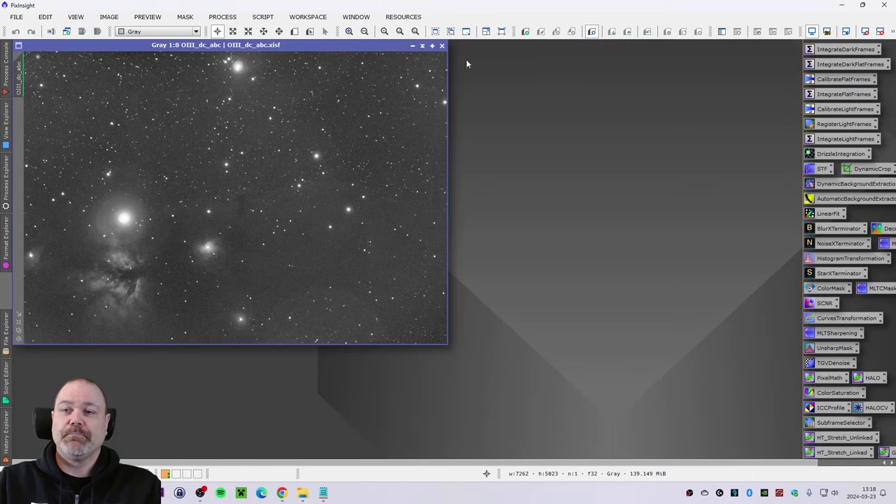
{"action": "left_click", "coordinate": [442, 46]}
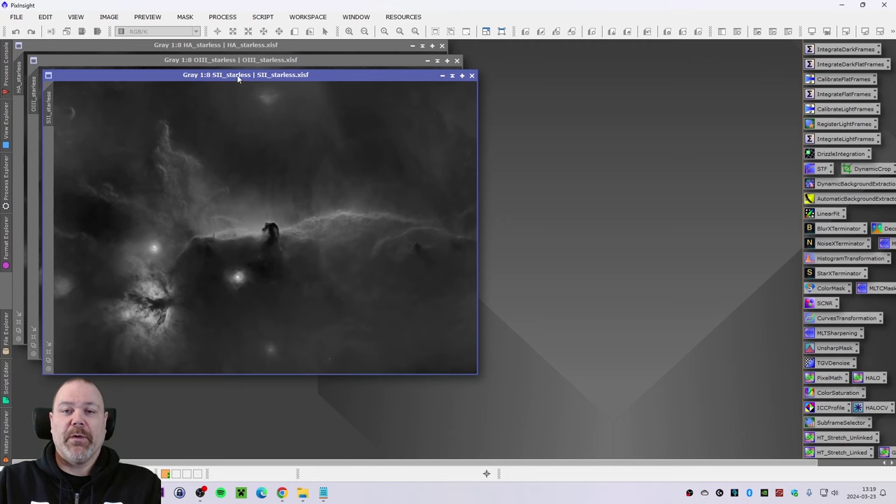
{"action": "left_click_drag", "start_coordinate": [238, 77], "coordinate": [407, 93]}
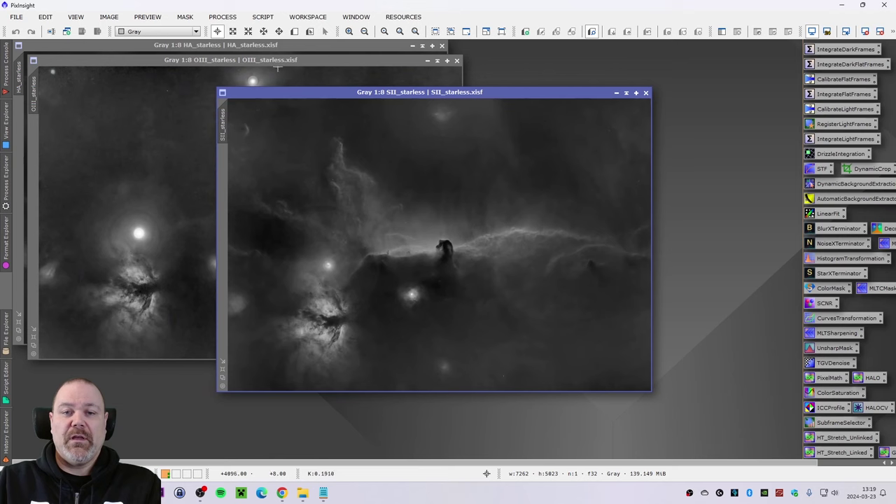
- Bring OIII_starless to the front and shift it right, showing the Horsehead and Flame Nebulae
{"action": "left_click", "coordinate": [267, 60]}
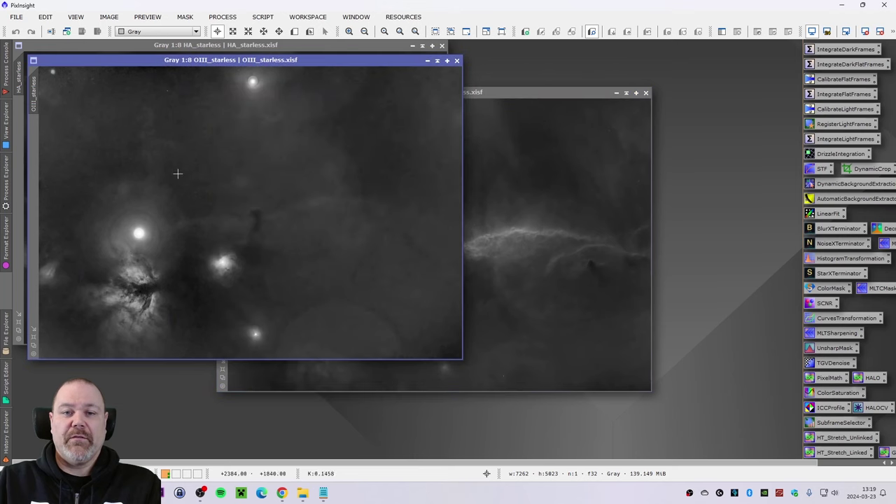
{"action": "left_click_drag", "start_coordinate": [201, 63], "coordinate": [257, 68]}
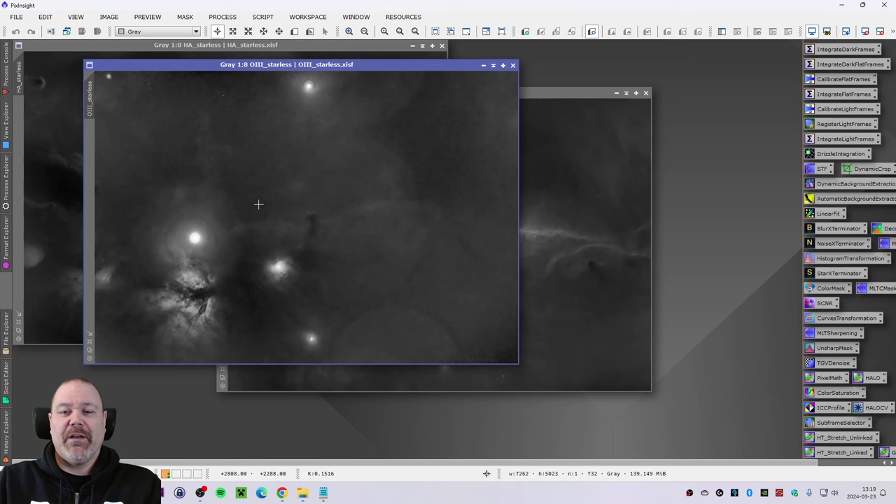
{"action": "left_click_drag", "start_coordinate": [294, 66], "coordinate": [311, 67]}
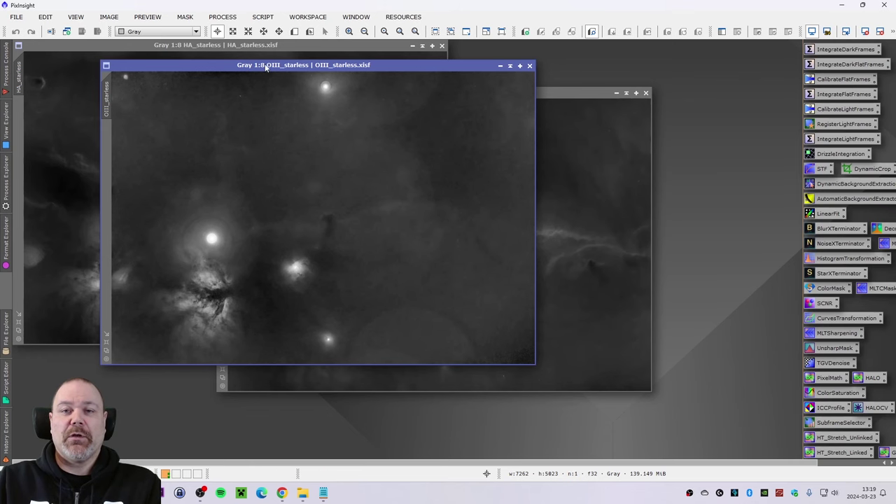
{"action": "left_click_drag", "start_coordinate": [266, 68], "coordinate": [268, 70]}
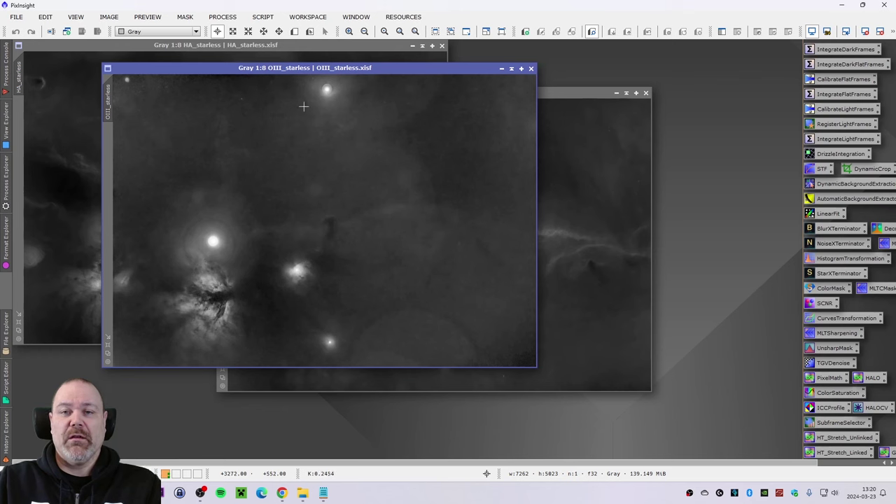
- Nudge HA_starless aside, then close the HA, SII and OIII starless windows to reveal SHO_starless
{"action": "left_click", "coordinate": [257, 46]}
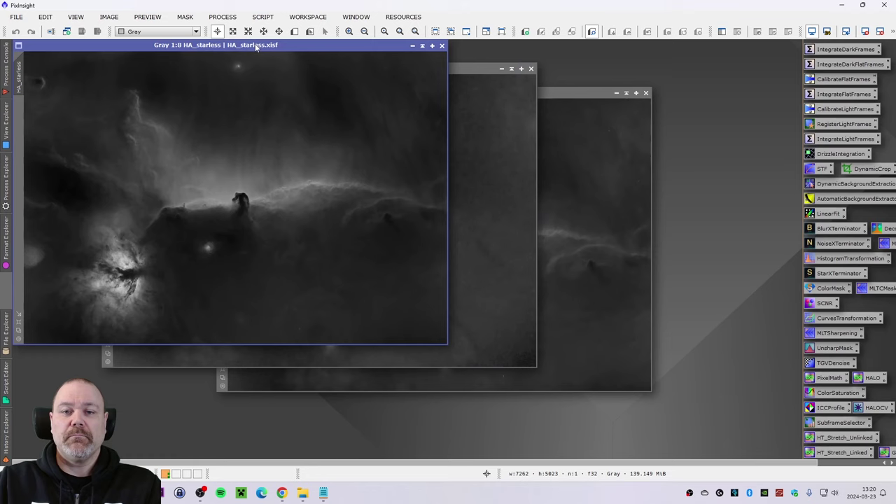
{"action": "left_click_drag", "start_coordinate": [219, 48], "coordinate": [258, 61]}
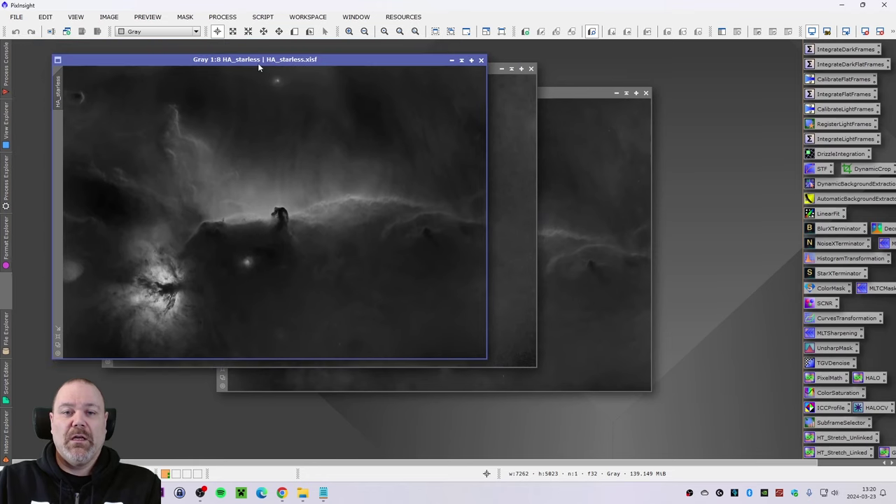
{"action": "left_click", "coordinate": [482, 61]}
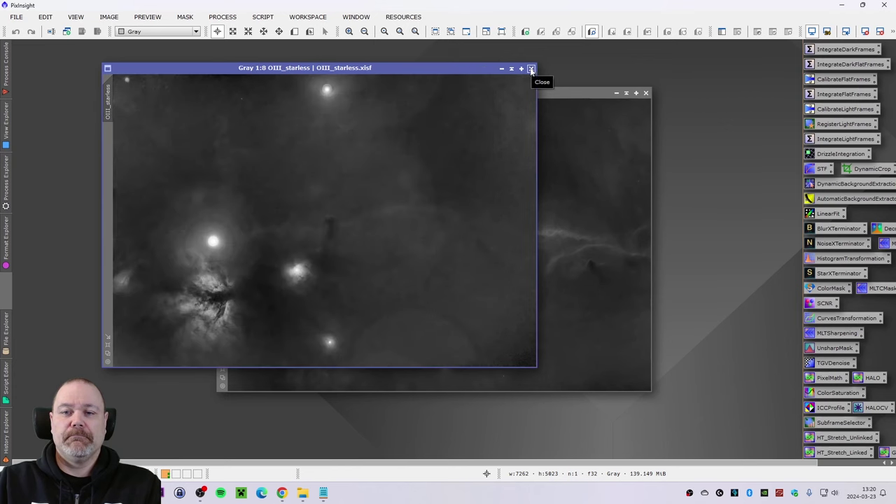
{"action": "left_click", "coordinate": [646, 92]}
{"action": "left_click", "coordinate": [532, 68]}
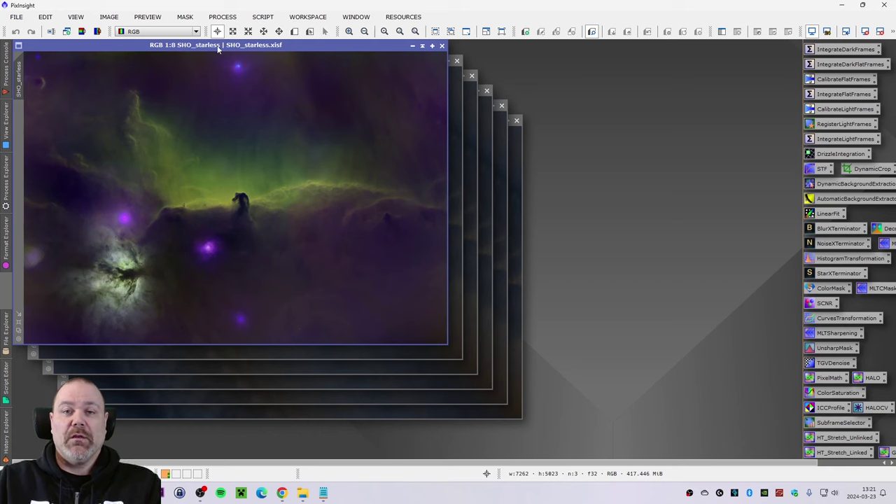
- Move SHO_starless to the right and place SHO_starless_scnr beside it
{"action": "left_click_drag", "start_coordinate": [214, 46], "coordinate": [661, 48]}
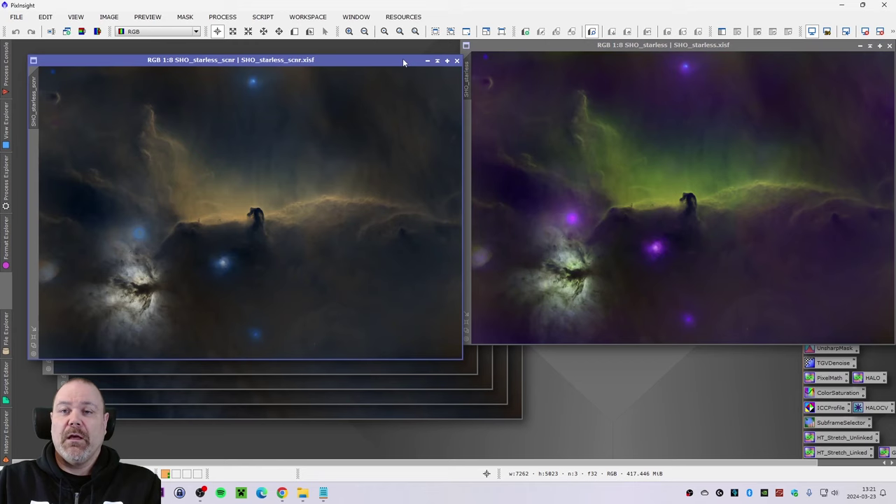
{"action": "left_click_drag", "start_coordinate": [402, 58], "coordinate": [381, 48]}
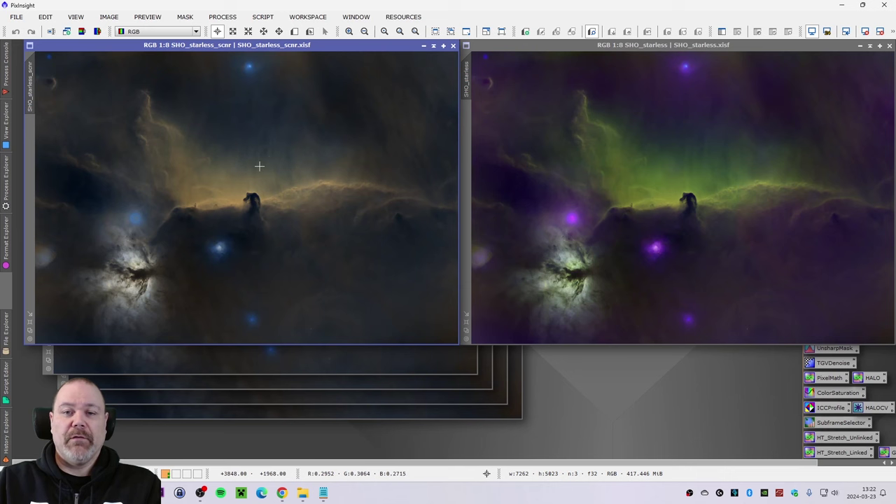
- Move SHO_starless_scnr to the right and set SHO_starless_scnr_color at the top-left beside it
{"action": "left_click_drag", "start_coordinate": [237, 47], "coordinate": [673, 45]}
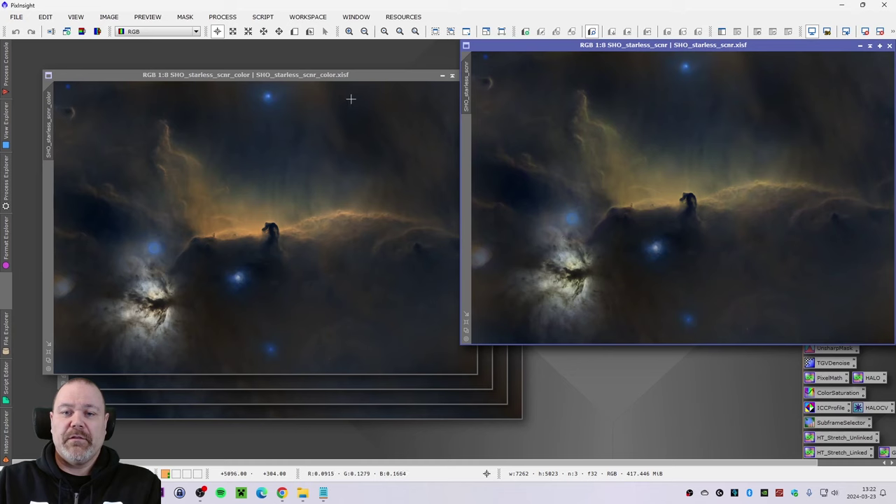
{"action": "left_click_drag", "start_coordinate": [326, 77], "coordinate": [307, 49]}
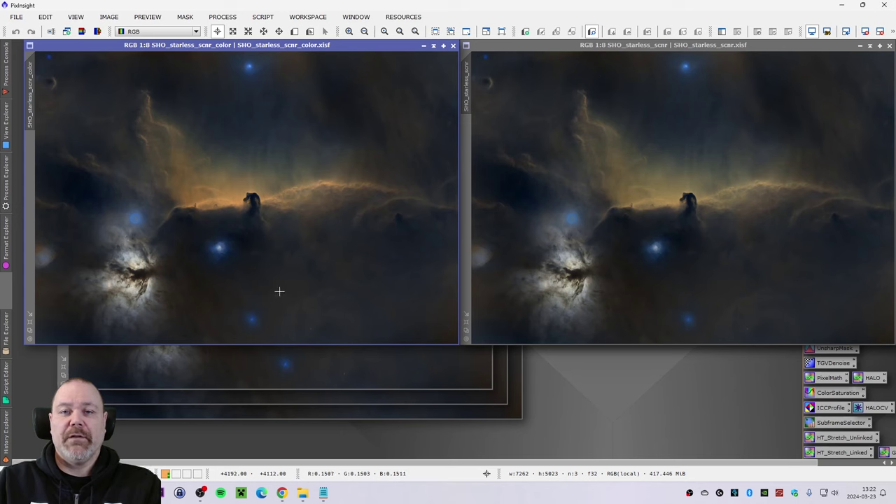
{"action": "left_click", "coordinate": [262, 17]}
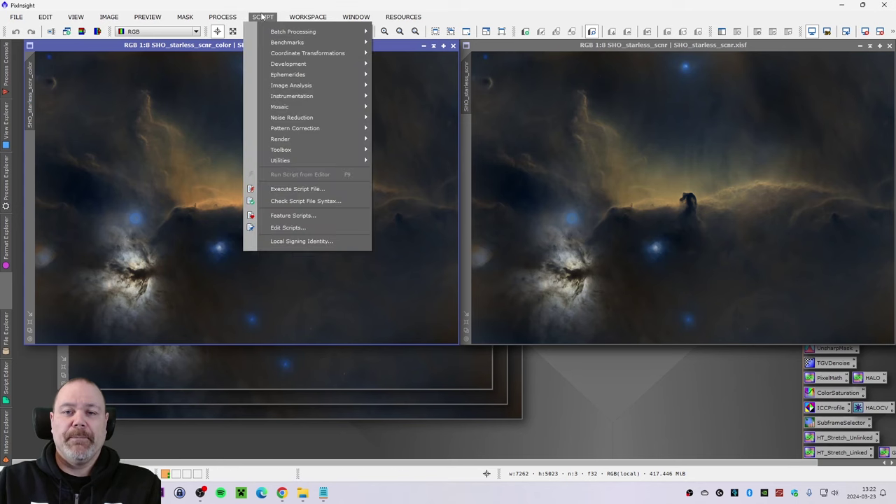
{"action": "mouse_move", "coordinate": [290, 149]}
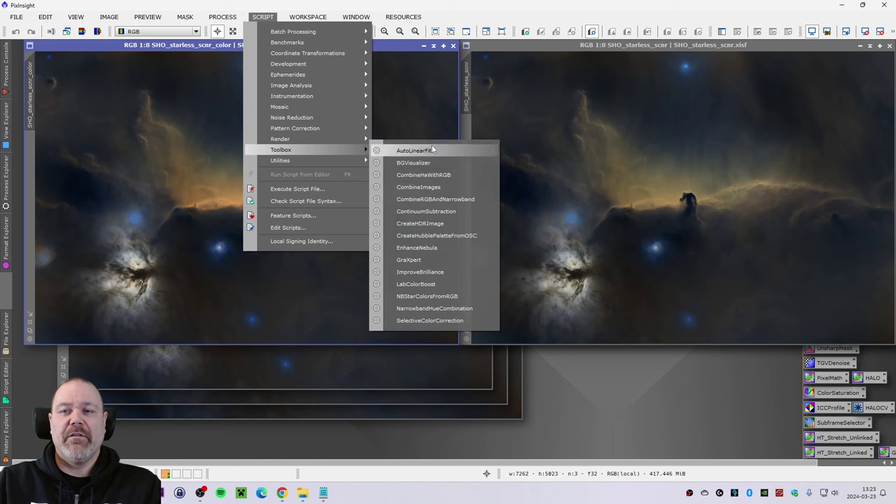
{"action": "key", "text": "Escape"}
{"action": "key", "text": "Escape"}
{"action": "left_click", "coordinate": [410, 17]}
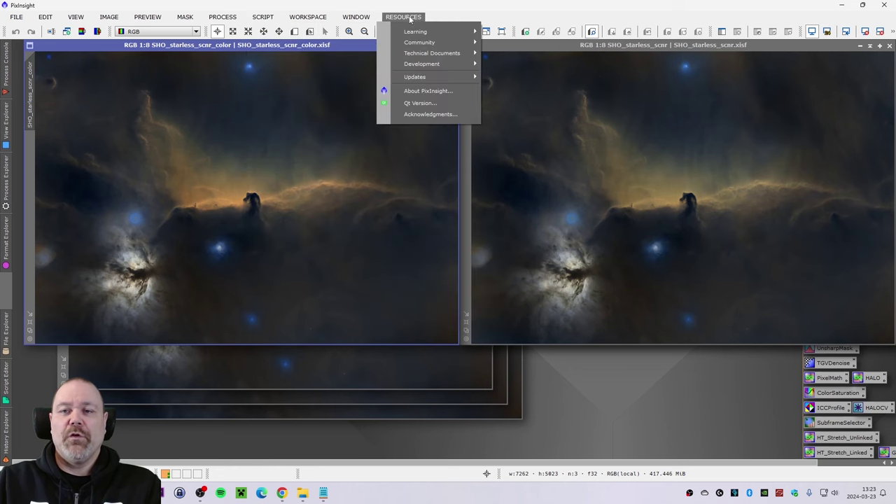
{"action": "mouse_move", "coordinate": [433, 77]}
{"action": "left_click", "coordinate": [514, 81]}
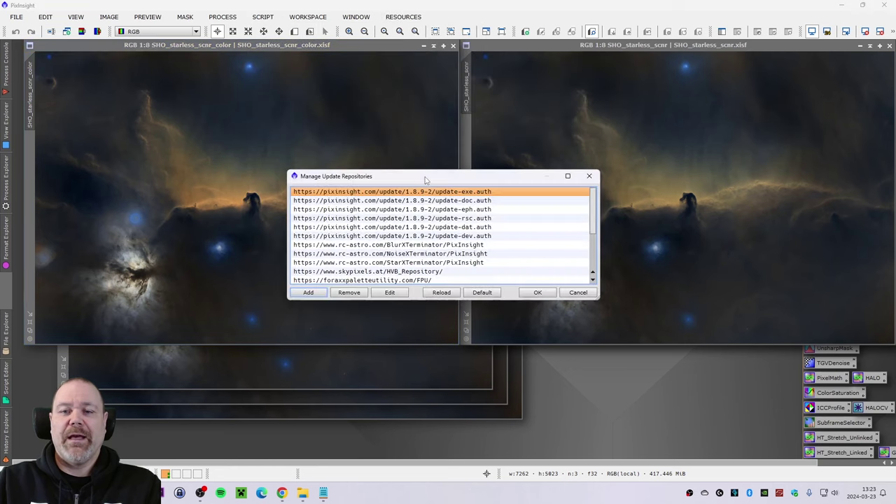
{"action": "scroll", "coordinate": [446, 277], "scroll_direction": "down", "scroll_amount": 2}
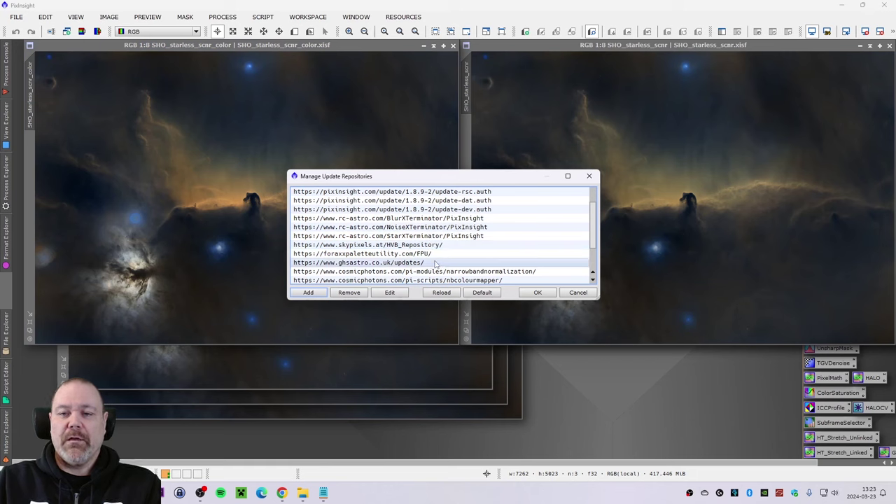
{"action": "left_click", "coordinate": [442, 246]}
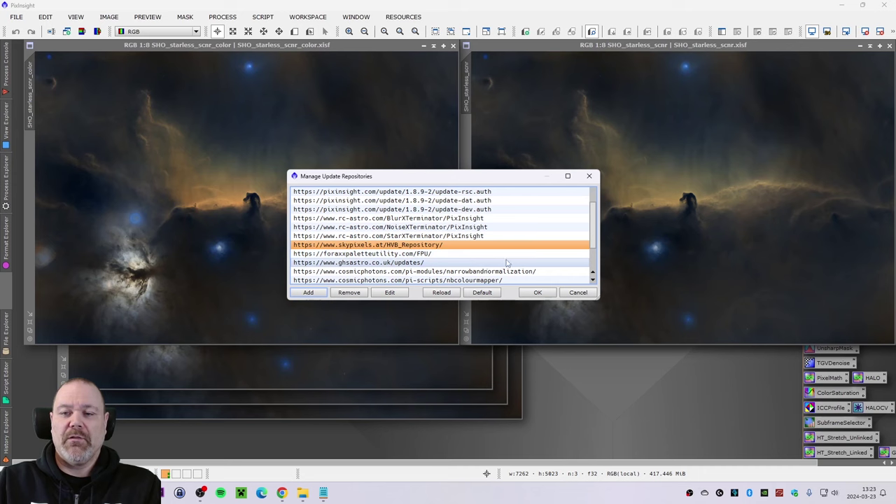
{"action": "scroll", "coordinate": [508, 262], "scroll_direction": "down", "scroll_amount": 2}
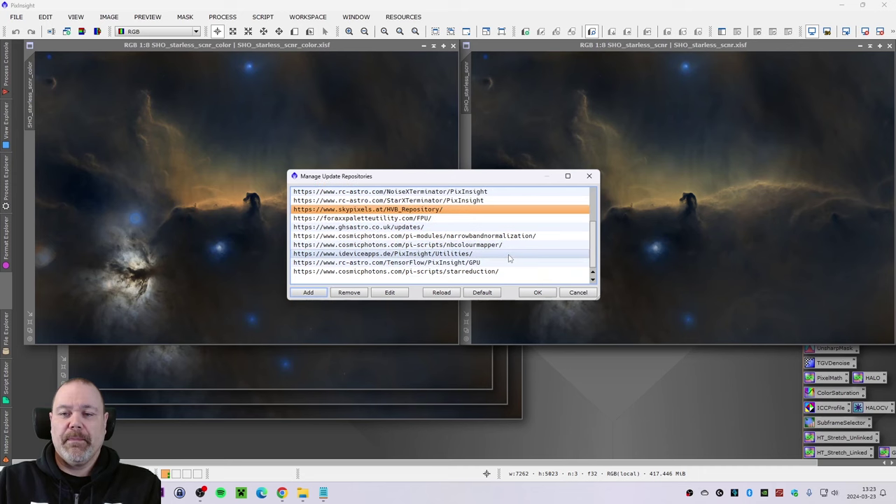
{"action": "scroll", "coordinate": [512, 259], "scroll_direction": "up", "scroll_amount": 4}
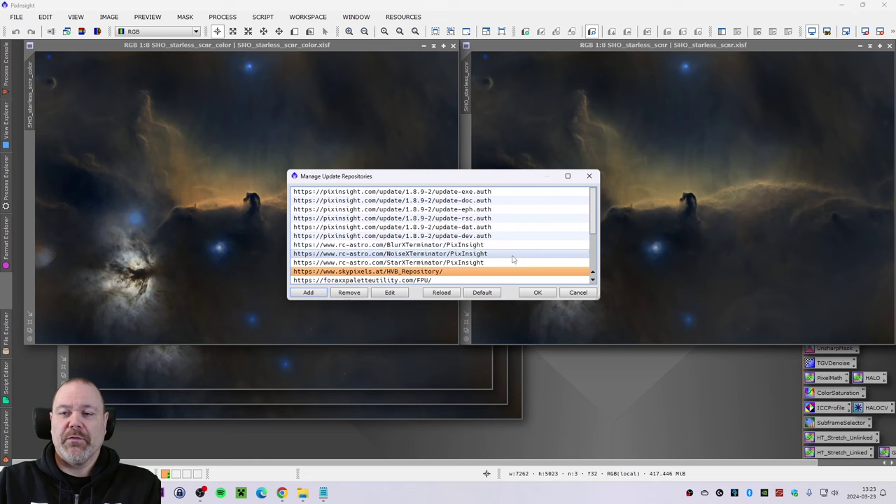
{"action": "scroll", "coordinate": [512, 260], "scroll_direction": "down", "scroll_amount": 3}
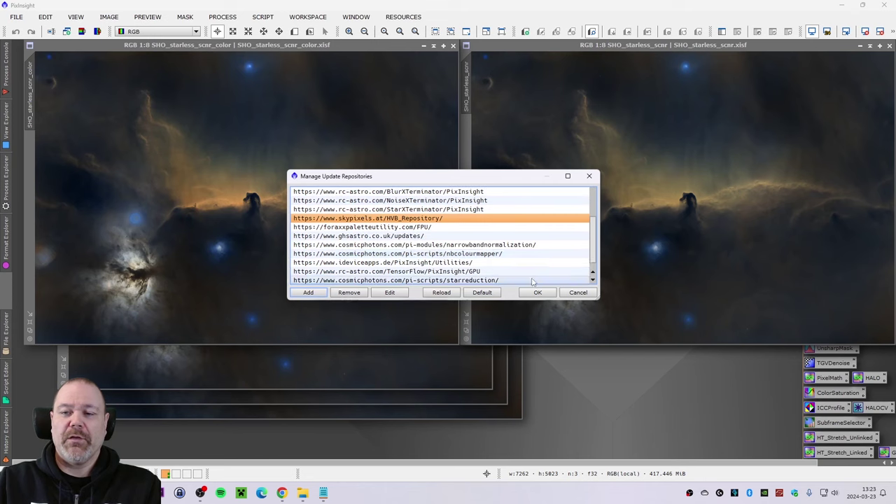
{"action": "left_click", "coordinate": [578, 293]}
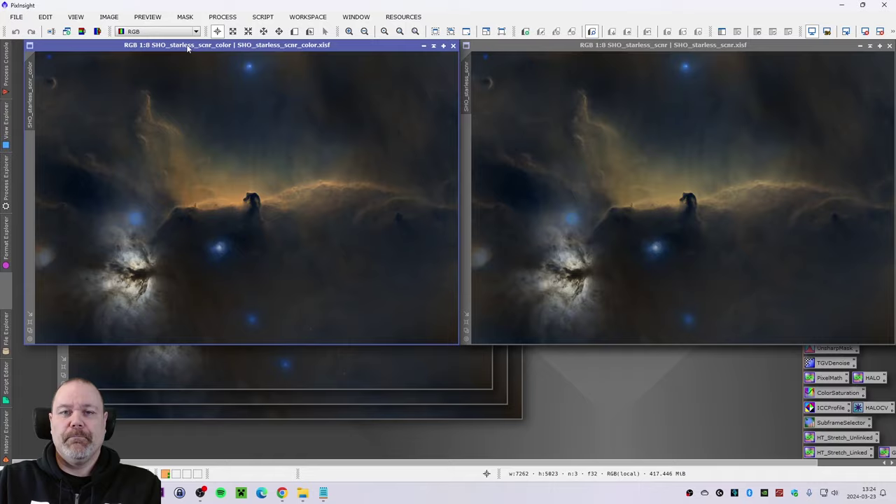
- Drag SHO_starless_scnr_color to the right side, uncovering the sharpened version
{"action": "left_click_drag", "start_coordinate": [188, 45], "coordinate": [624, 48]}
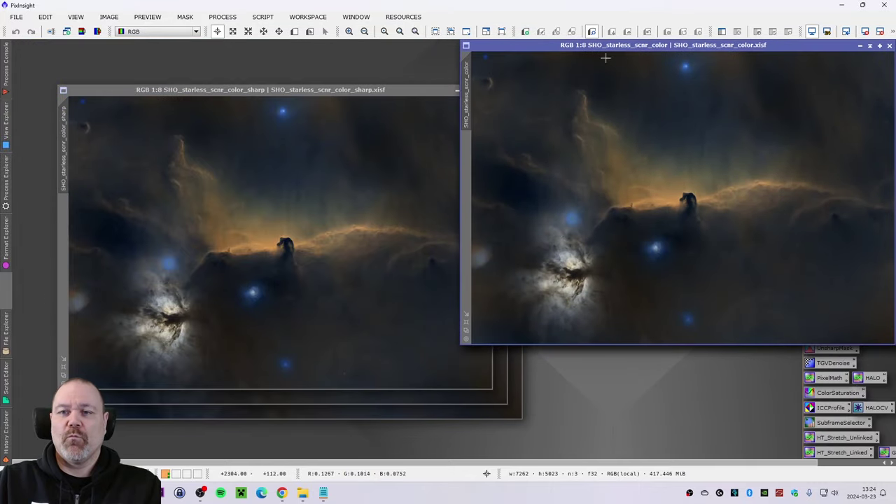
- Place the sharp image top-left, then move it right and put the _sharp_noise version beside it
{"action": "left_click_drag", "start_coordinate": [375, 94], "coordinate": [342, 48]}
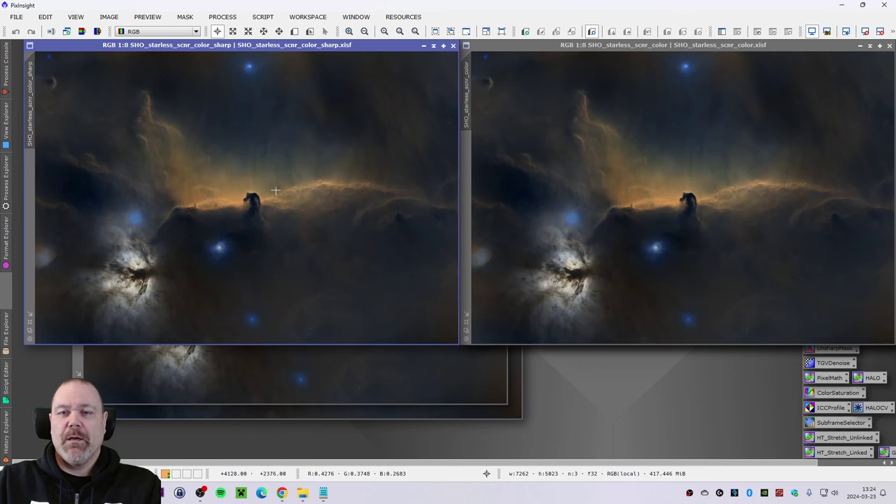
{"action": "left_click_drag", "start_coordinate": [221, 47], "coordinate": [657, 50]}
{"action": "left_click_drag", "start_coordinate": [395, 107], "coordinate": [324, 47]}
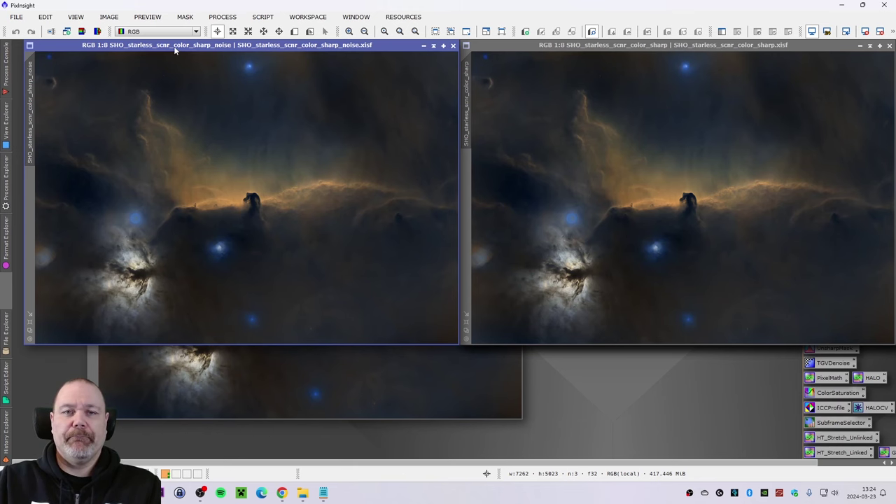
- Move sharp_noise right, place the final noise_color image top-left, and close the sharp_noise and scnr windows
{"action": "left_click_drag", "start_coordinate": [175, 49], "coordinate": [610, 46]}
{"action": "left_click_drag", "start_coordinate": [329, 115], "coordinate": [266, 40]}
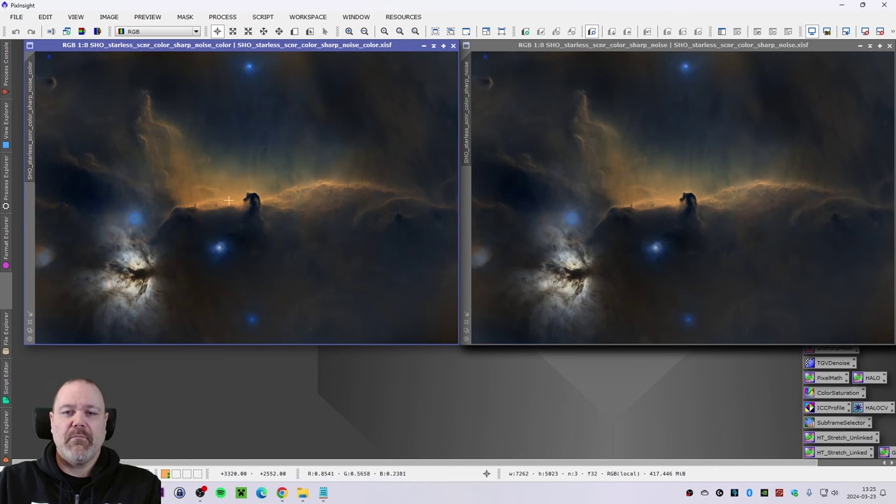
{"action": "left_click", "coordinate": [889, 46]}
{"action": "left_click", "coordinate": [889, 46]}
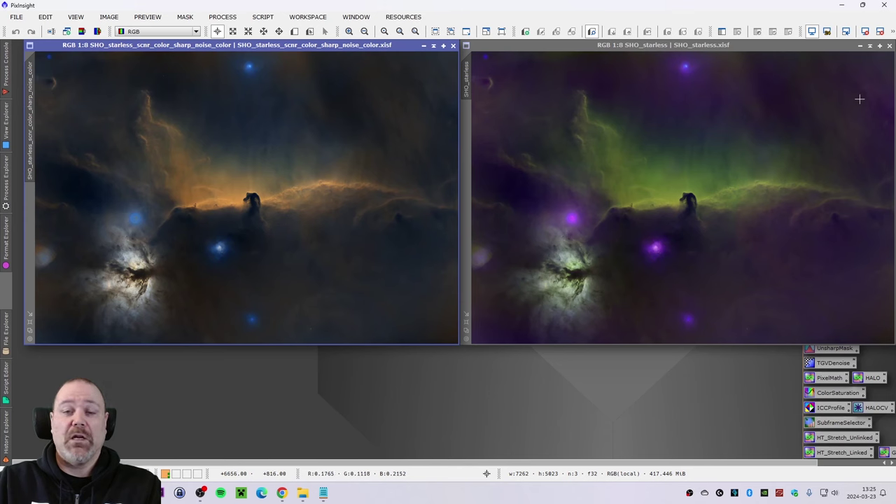
- Close SHO_starless and minimise the final nebula image to an icon at the top-left
{"action": "left_click", "coordinate": [890, 46]}
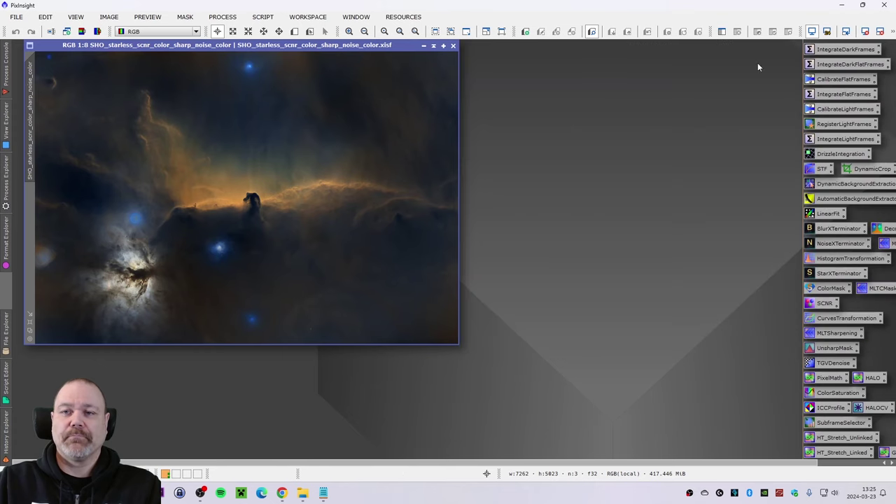
{"action": "left_click_drag", "start_coordinate": [384, 45], "coordinate": [378, 51]}
{"action": "left_click", "coordinate": [419, 53]}
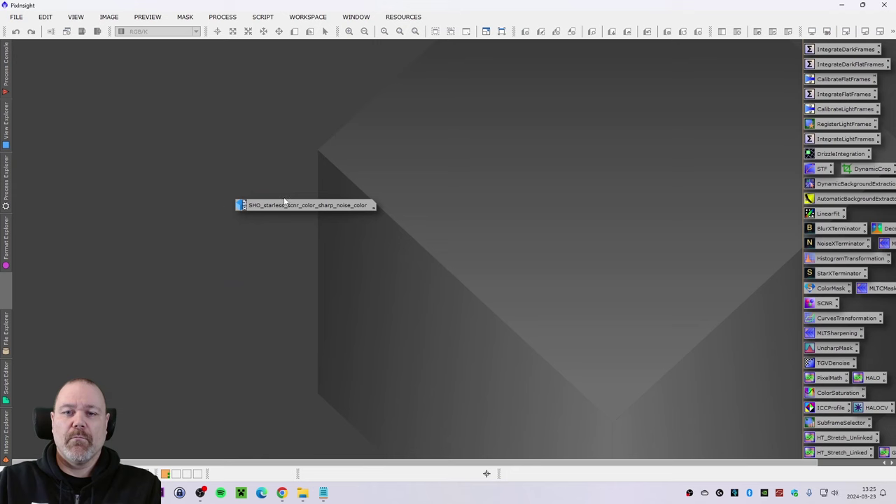
{"action": "left_click_drag", "start_coordinate": [287, 207], "coordinate": [65, 57]}
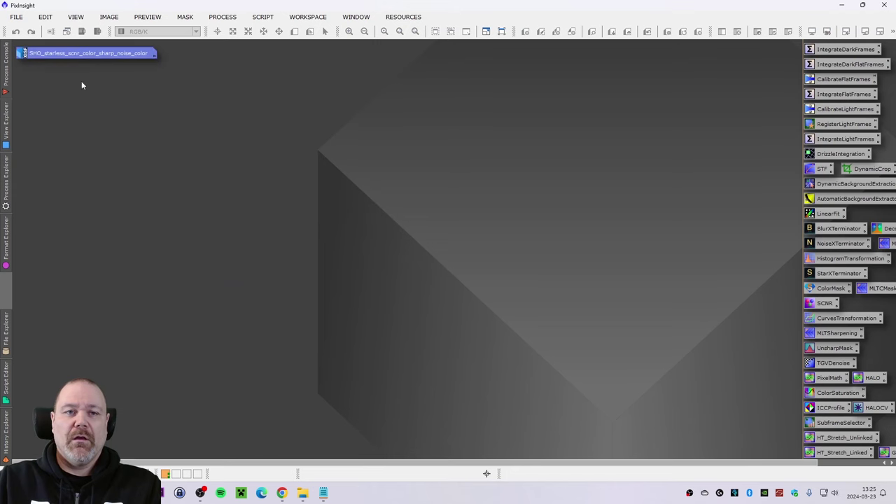
- Open SHO_stars.xisf through SHO_stars_scnr_color_reduced.xisf from the Non-linear processing folder
{"action": "double_click", "coordinate": [144, 164]}
{"action": "scroll", "coordinate": [297, 196], "scroll_direction": "down", "scroll_amount": 2}
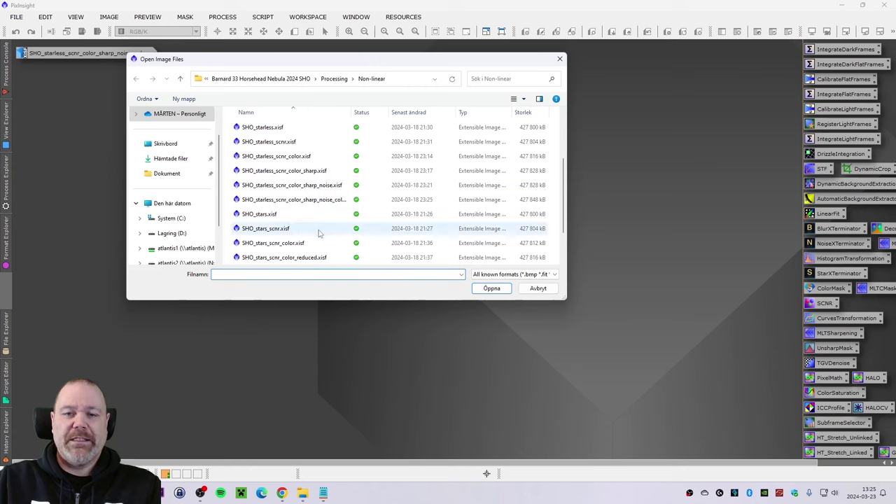
{"action": "scroll", "coordinate": [319, 231], "scroll_direction": "down", "scroll_amount": 1}
{"action": "left_click", "coordinate": [277, 178]}
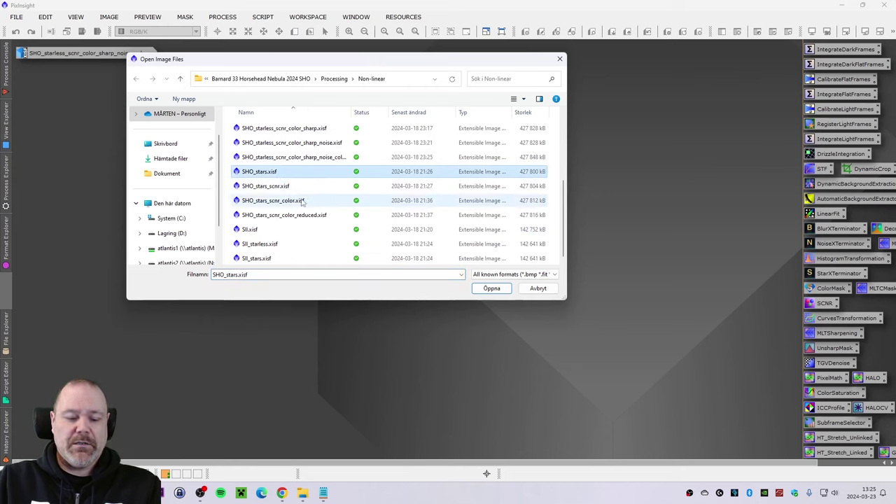
{"action": "left_click", "coordinate": [294, 203], "text": "shift"}
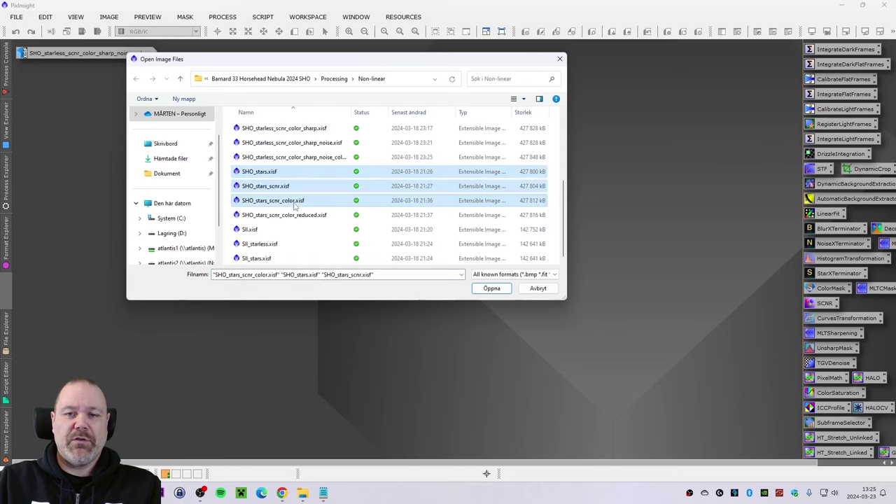
{"action": "left_click", "coordinate": [489, 289]}
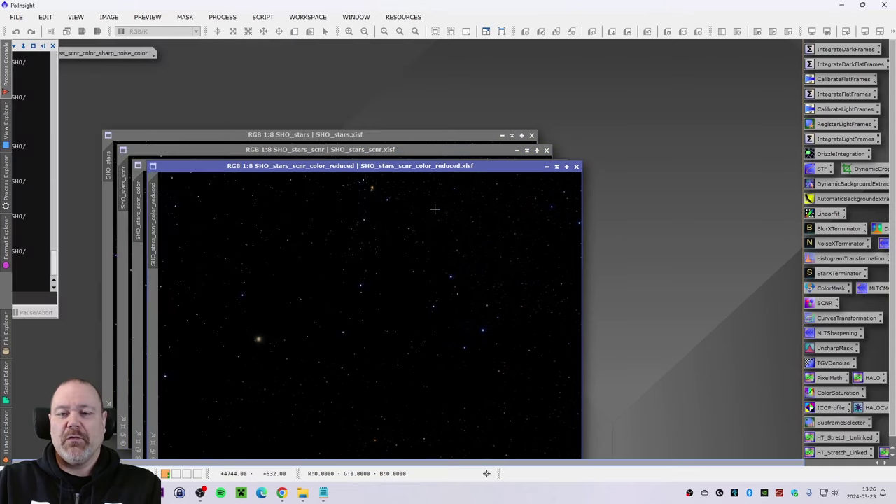
- Spread apart the four star windows and bring SHO_stars forward on the left
{"action": "left_click_drag", "start_coordinate": [449, 168], "coordinate": [598, 107]}
{"action": "left_click_drag", "start_coordinate": [276, 170], "coordinate": [438, 110]}
{"action": "left_click_drag", "start_coordinate": [268, 152], "coordinate": [446, 105]}
{"action": "left_click", "coordinate": [278, 135]}
{"action": "left_click_drag", "start_coordinate": [279, 136], "coordinate": [208, 76]}
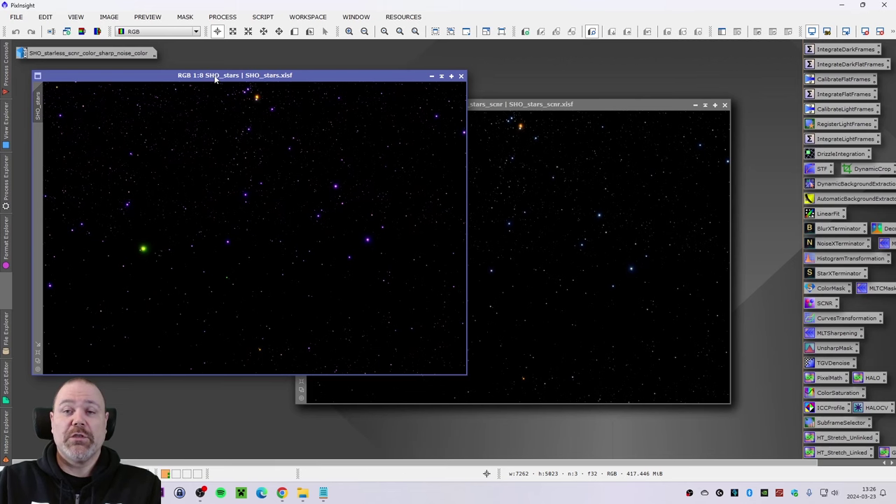
- Arrange SHO_stars_scnr_color on the left and SHO_stars_scnr at the upper right
{"action": "left_click_drag", "start_coordinate": [215, 75], "coordinate": [641, 47]}
{"action": "left_click_drag", "start_coordinate": [417, 104], "coordinate": [183, 81]}
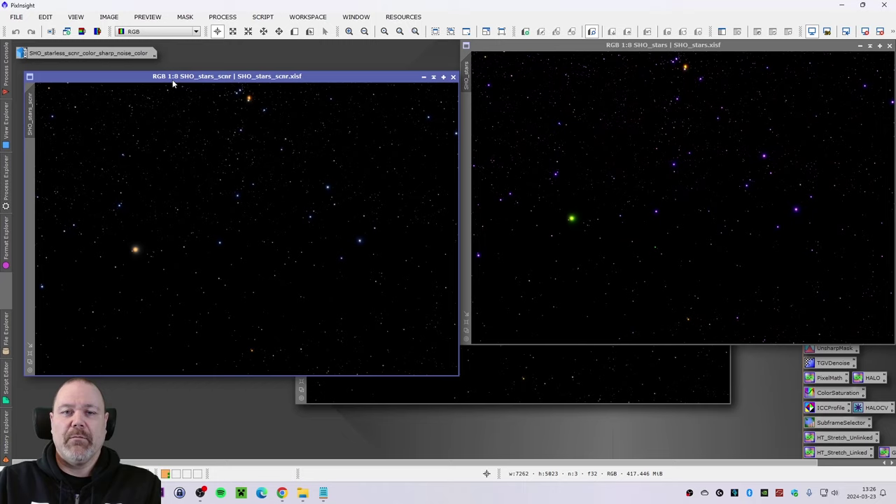
{"action": "left_click_drag", "start_coordinate": [173, 82], "coordinate": [606, 49]}
{"action": "left_click_drag", "start_coordinate": [455, 104], "coordinate": [194, 79]}
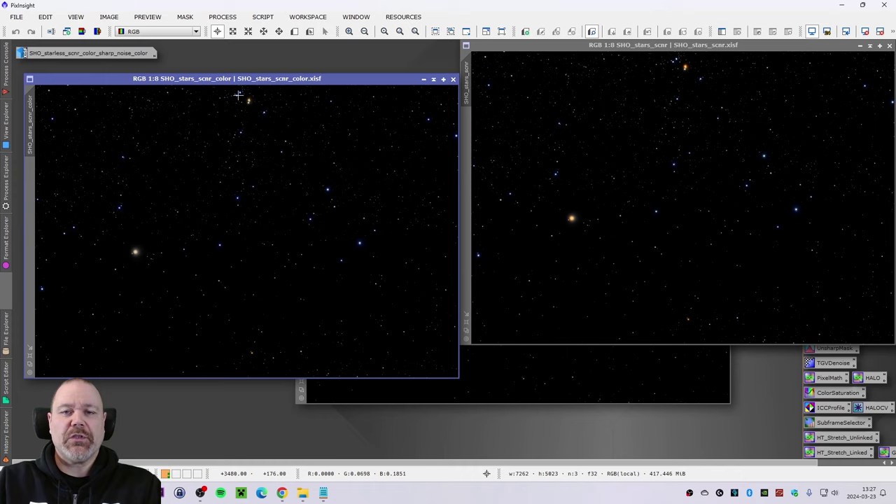
- Set SHO_stars_scnr_color_reduced beside SHO_stars_scnr_color, then close the other star windows
{"action": "left_click_drag", "start_coordinate": [232, 81], "coordinate": [670, 49]}
{"action": "left_click_drag", "start_coordinate": [413, 106], "coordinate": [143, 94]}
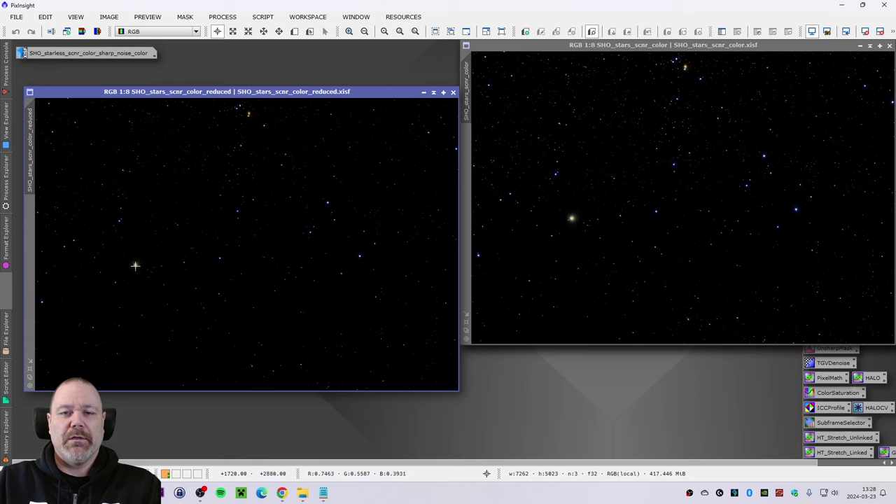
{"action": "left_click", "coordinate": [890, 46]}
{"action": "left_click", "coordinate": [890, 46]}
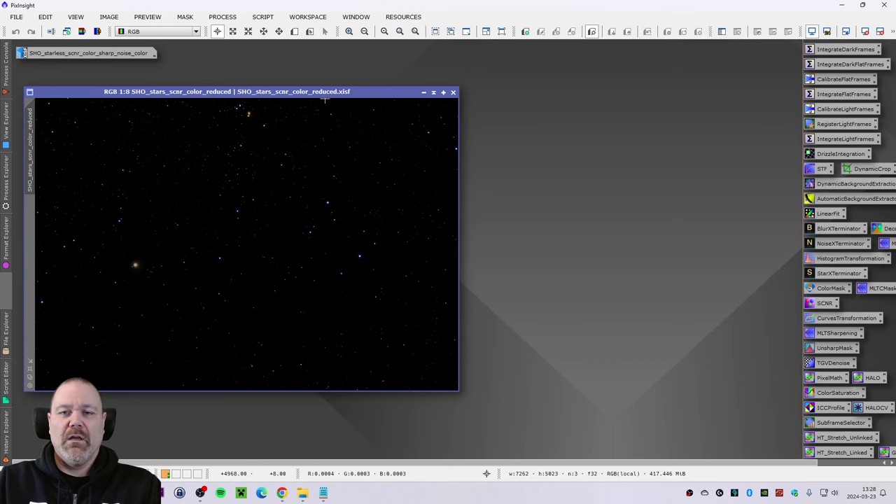
- Restore SHO_starless_scnr_color_sharp_noise_color and arrange it right of SHO_stars_scnr_color_reduced
{"action": "left_click_drag", "start_coordinate": [320, 93], "coordinate": [293, 93]}
{"action": "double_click", "coordinate": [91, 56]}
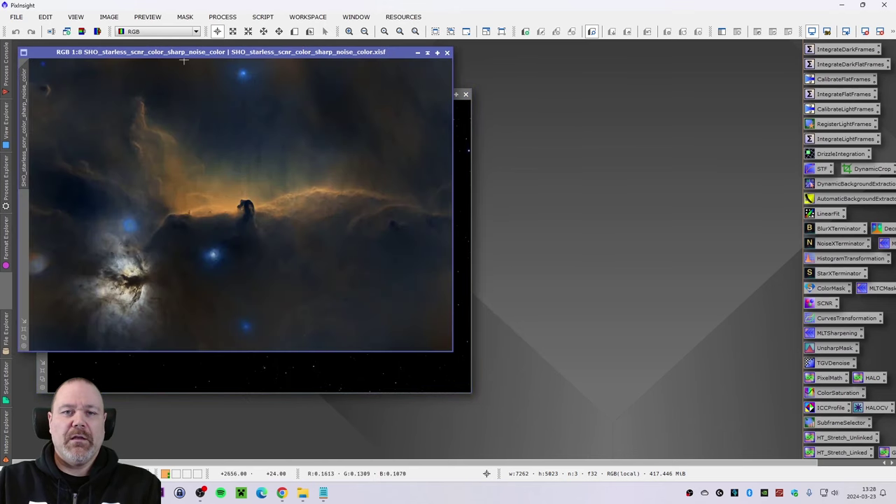
{"action": "left_click_drag", "start_coordinate": [196, 62], "coordinate": [640, 96]}
{"action": "left_click_drag", "start_coordinate": [316, 96], "coordinate": [294, 96]}
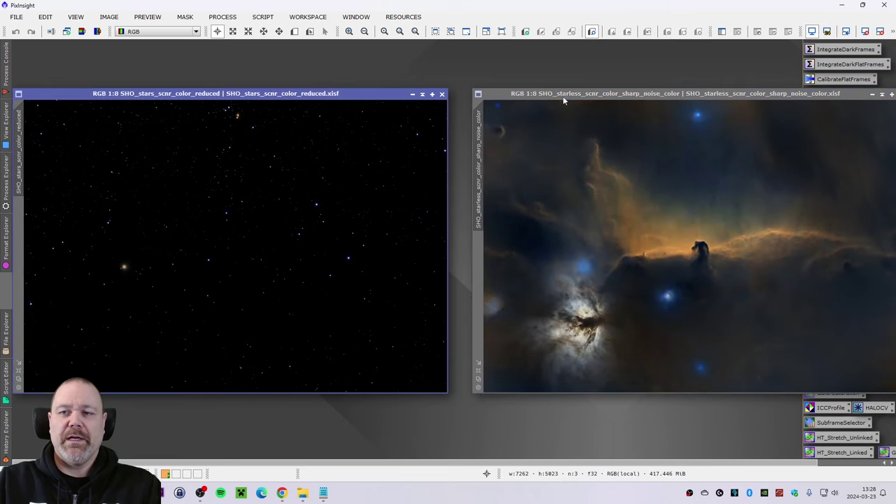
{"action": "left_click_drag", "start_coordinate": [563, 96], "coordinate": [546, 97]}
{"action": "left_click_drag", "start_coordinate": [543, 97], "coordinate": [543, 98]}
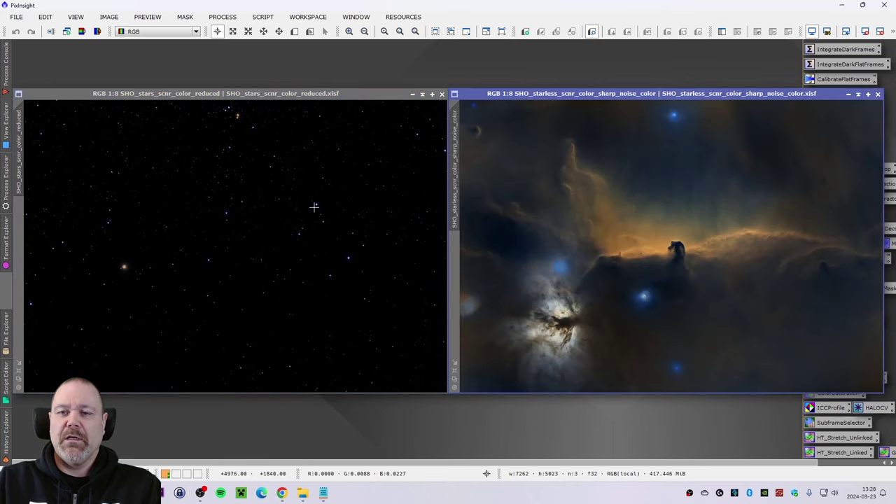
- Open SHO_SHO_stars.xisf from the Processing > Final folder
{"action": "double_click", "coordinate": [184, 73]}
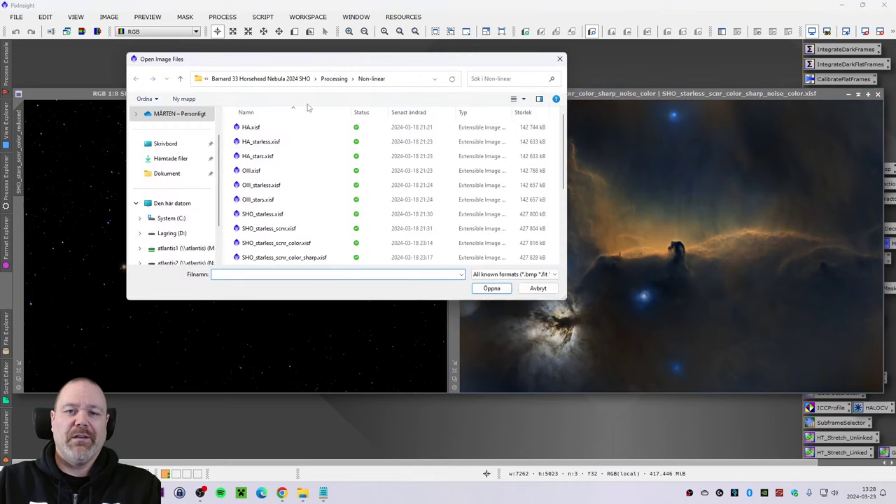
{"action": "left_click", "coordinate": [335, 80]}
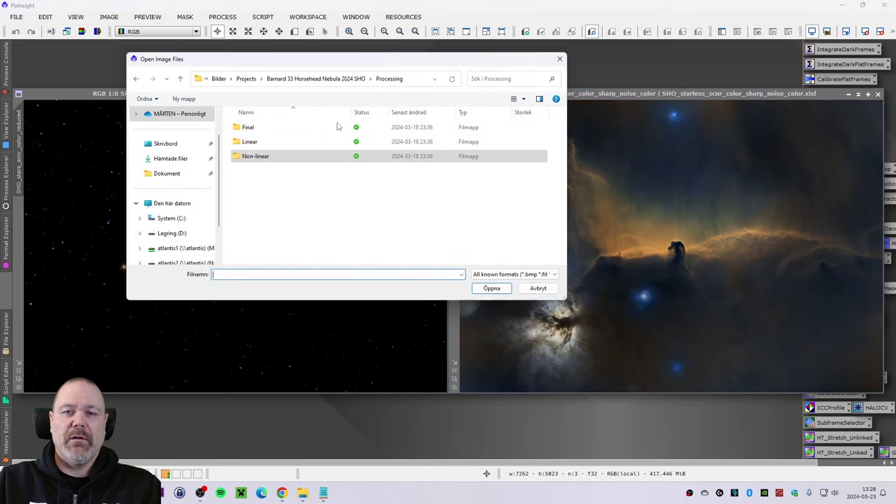
{"action": "double_click", "coordinate": [249, 128]}
{"action": "double_click", "coordinate": [270, 156]}
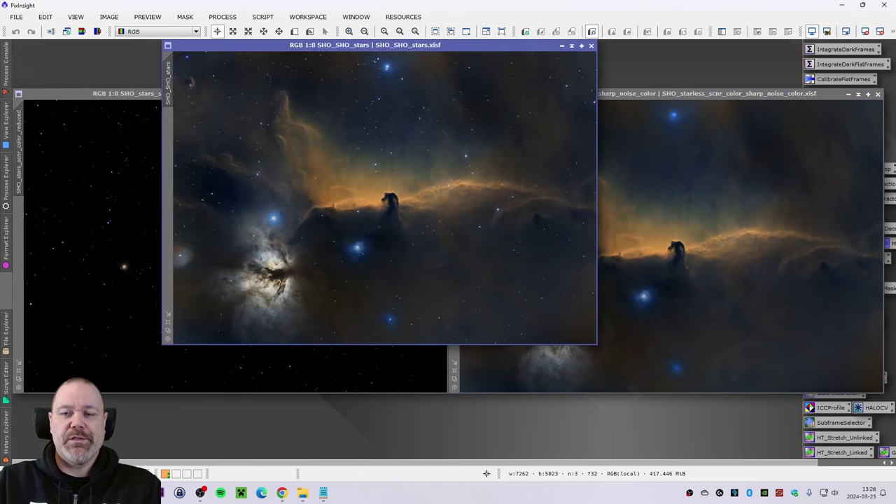
- Enlarge the recombined SHO_SHO_stars image and reposition its window up and left
{"action": "left_click_drag", "start_coordinate": [329, 48], "coordinate": [315, 59]}
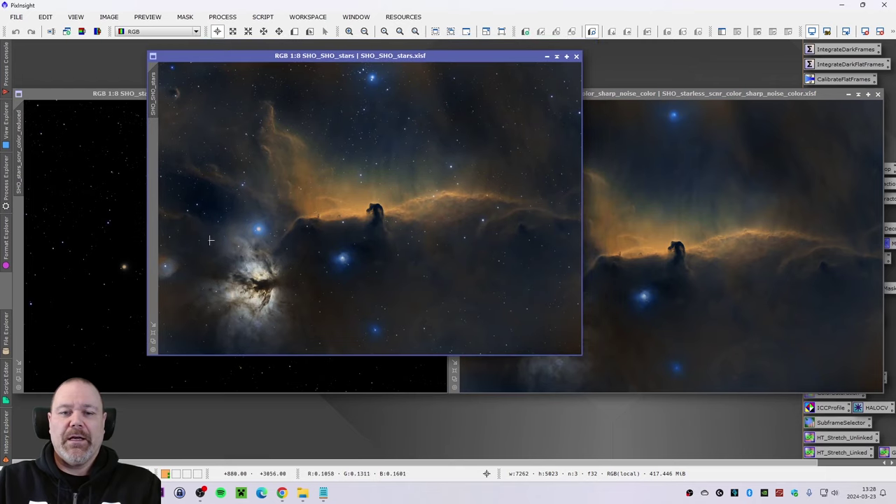
{"action": "left_click", "coordinate": [154, 334]}
{"action": "left_click_drag", "start_coordinate": [443, 55], "coordinate": [418, 52]}
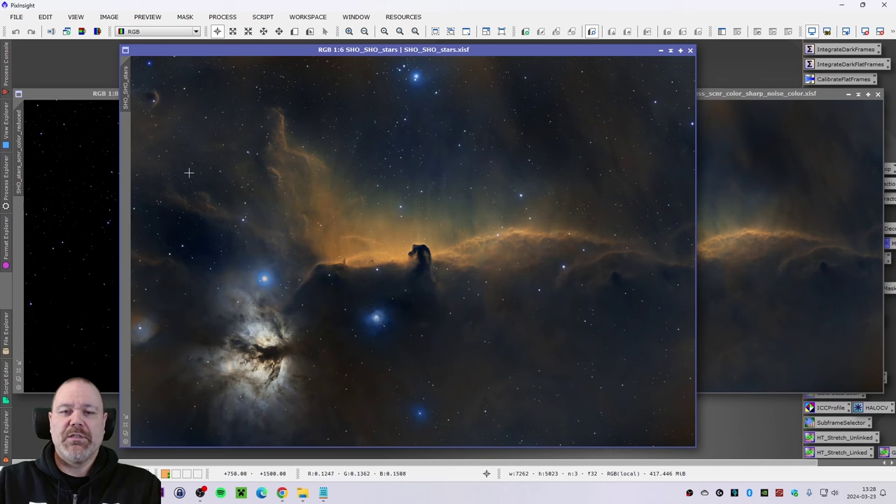